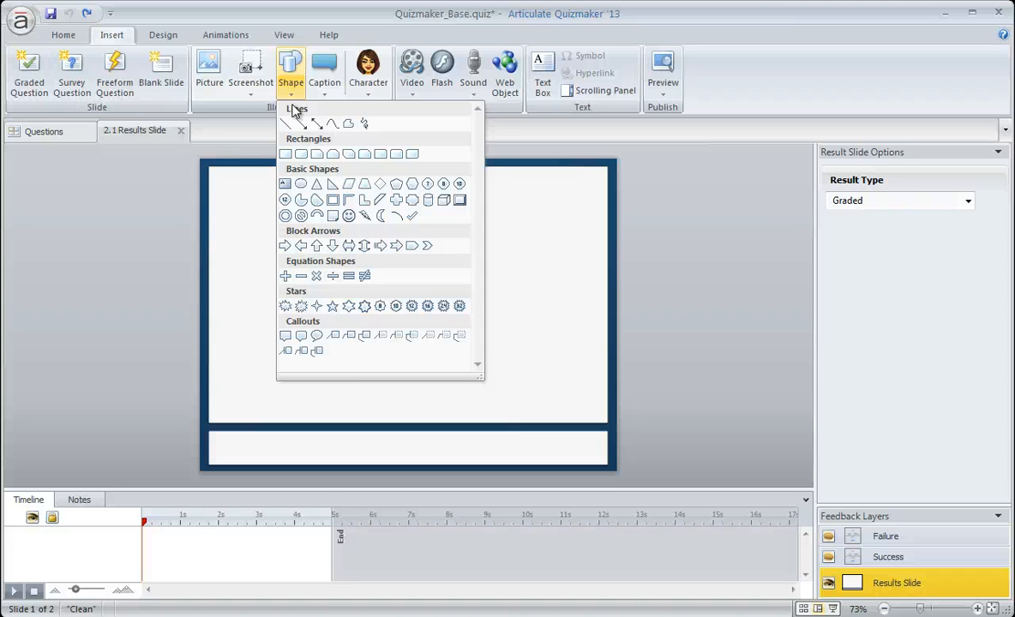
Try adding an oval over the lower-left corner of the base results slide, and remove it again.
{"action": "left_click", "coordinate": [301, 184]}
{"action": "left_click_drag", "start_coordinate": [196, 361], "coordinate": [297, 462]}
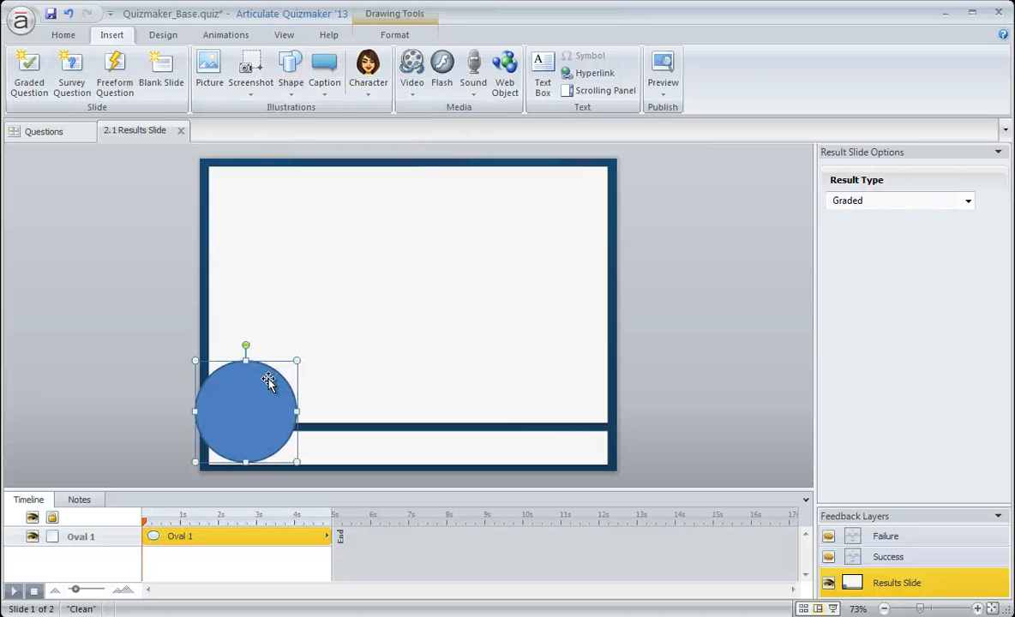
{"action": "key", "text": "Delete"}
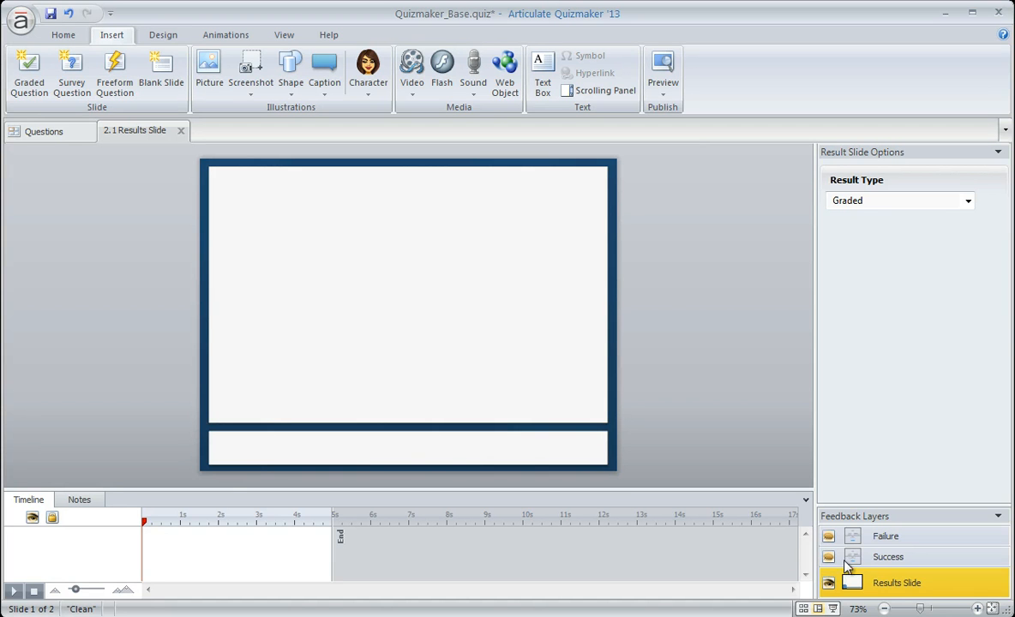
Review the Success and Failure feedback layers against the base Results Slide.
{"action": "left_click", "coordinate": [888, 558]}
{"action": "left_click", "coordinate": [890, 539]}
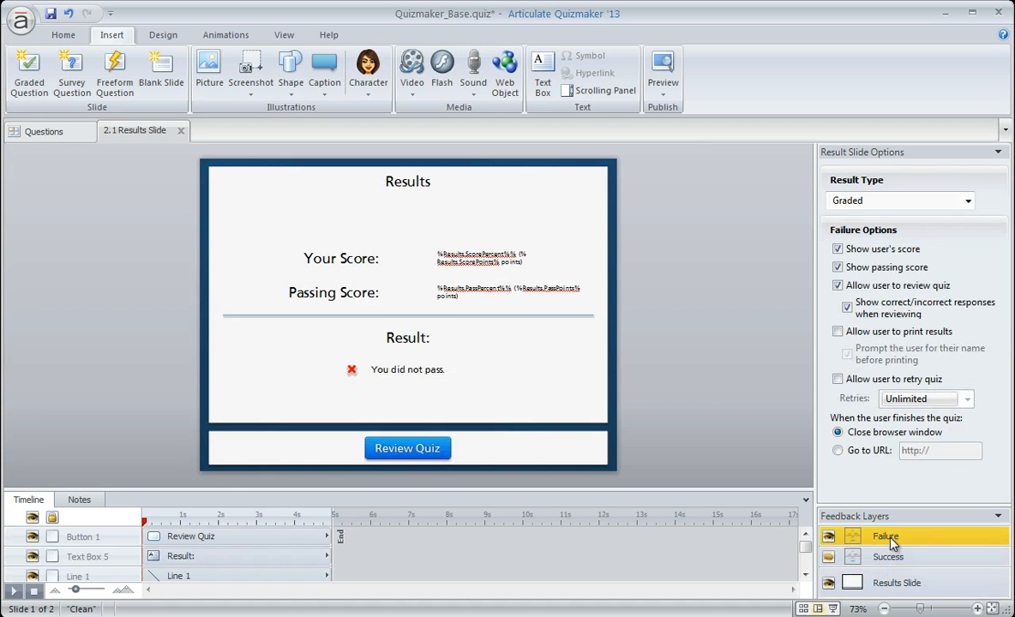
{"action": "left_click", "coordinate": [897, 584]}
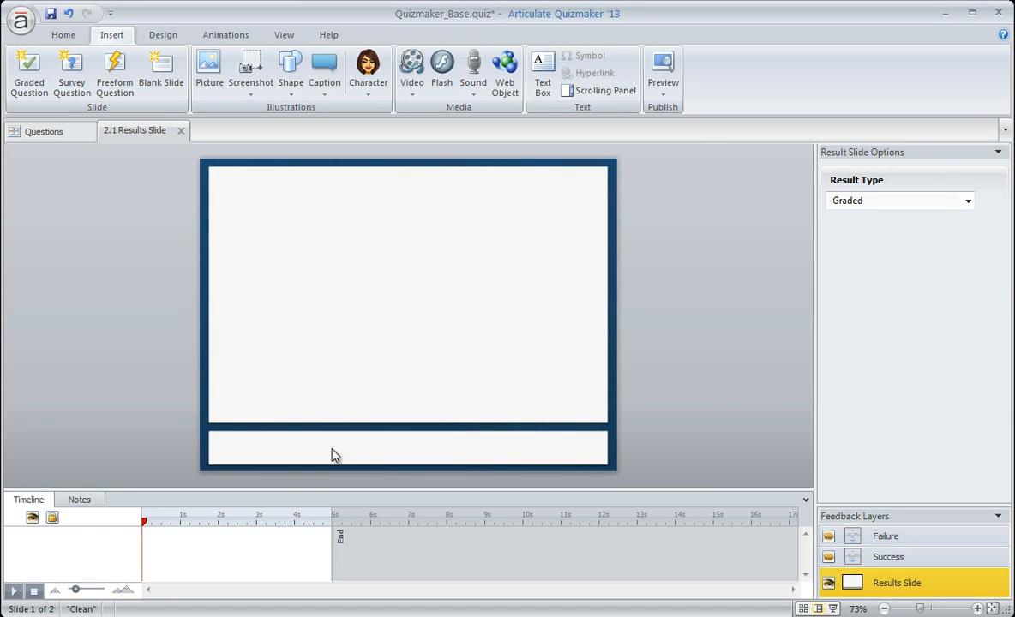
{"action": "left_click", "coordinate": [889, 557]}
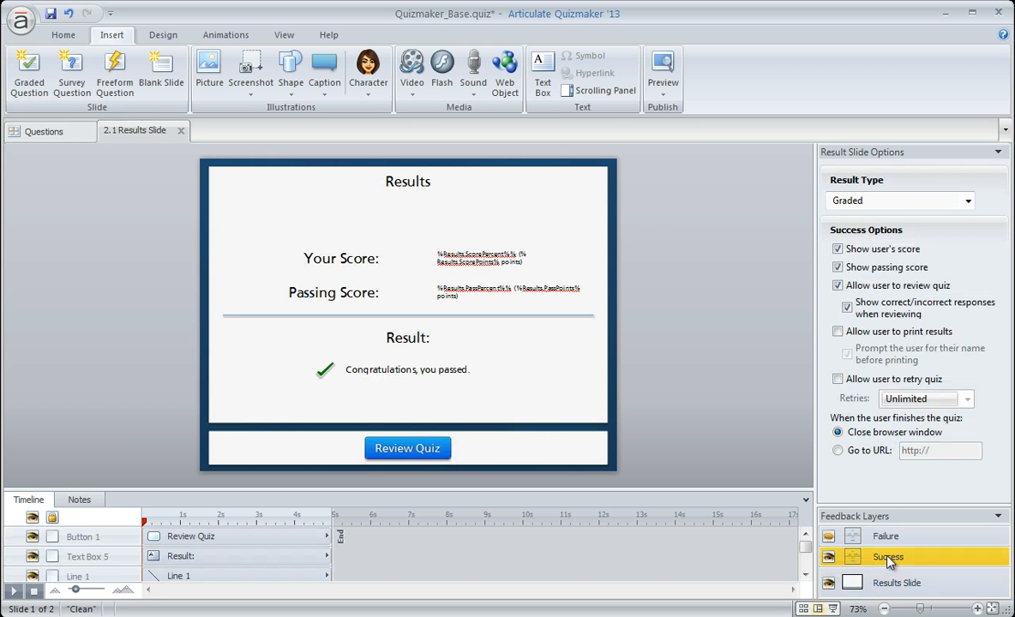
{"action": "left_click", "coordinate": [901, 536]}
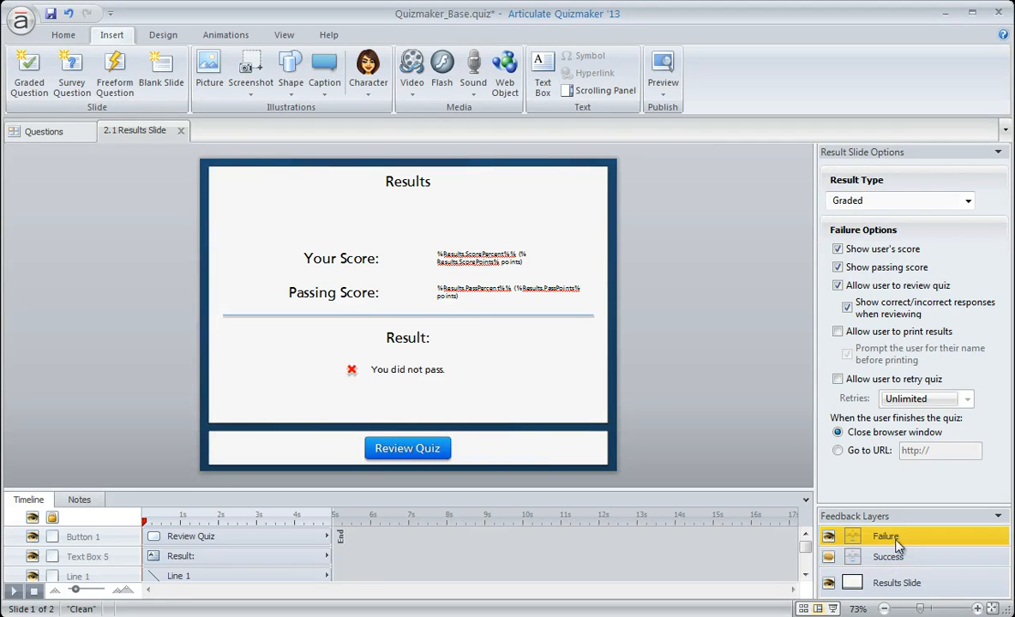
Delete the horizontal divider line from the Success layer.
{"action": "left_click", "coordinate": [895, 556]}
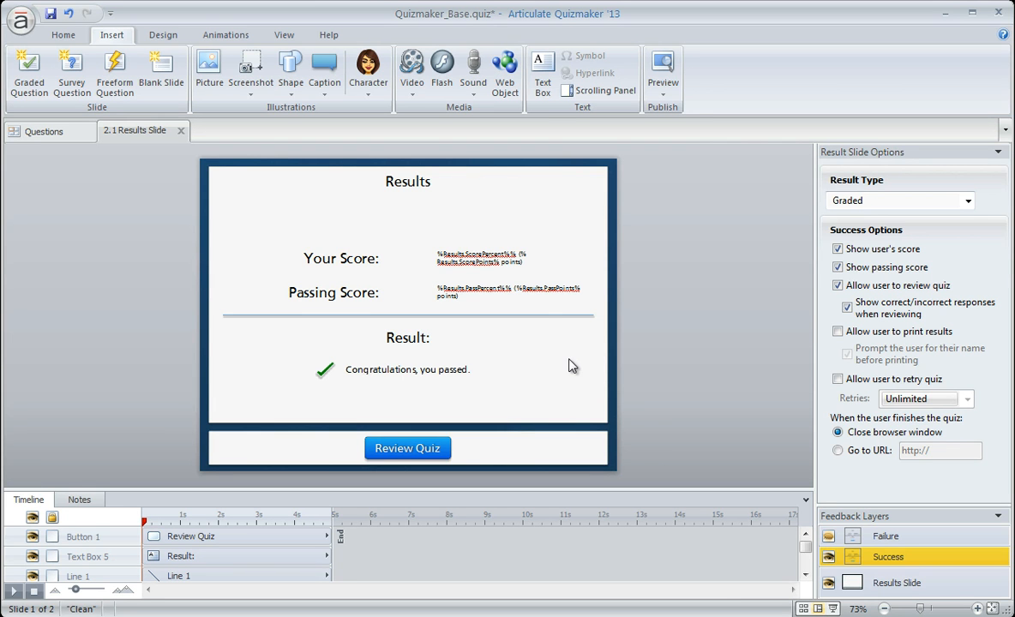
{"action": "left_click", "coordinate": [548, 316]}
{"action": "key", "text": "Delete"}
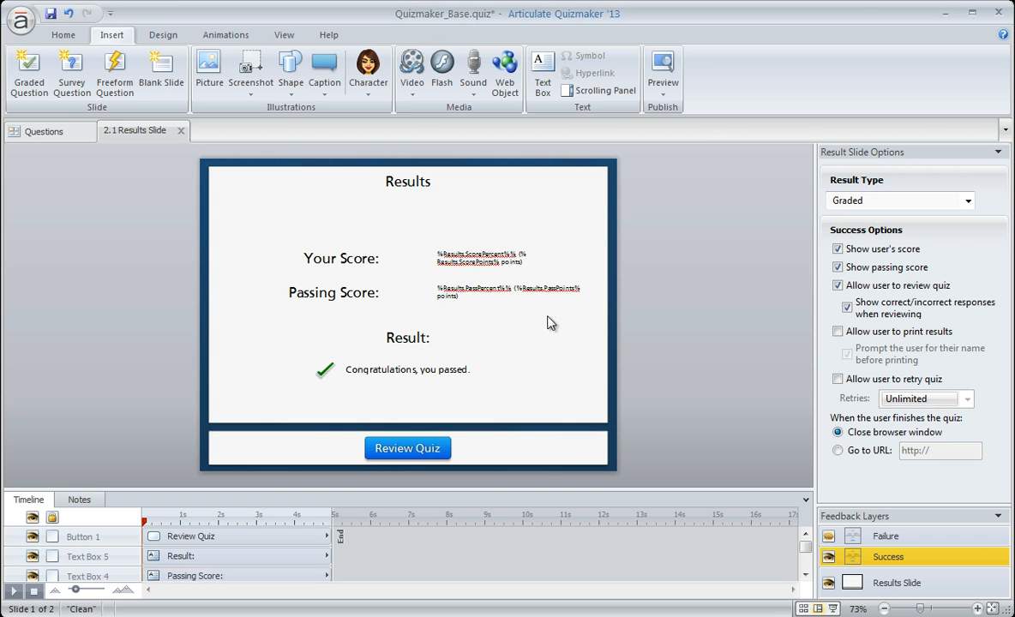
Move the Result heading, the congratulations message and its green check mark together towards the slide's right side.
{"action": "left_click", "coordinate": [415, 338]}
{"action": "left_click", "coordinate": [409, 368], "text": "shift"}
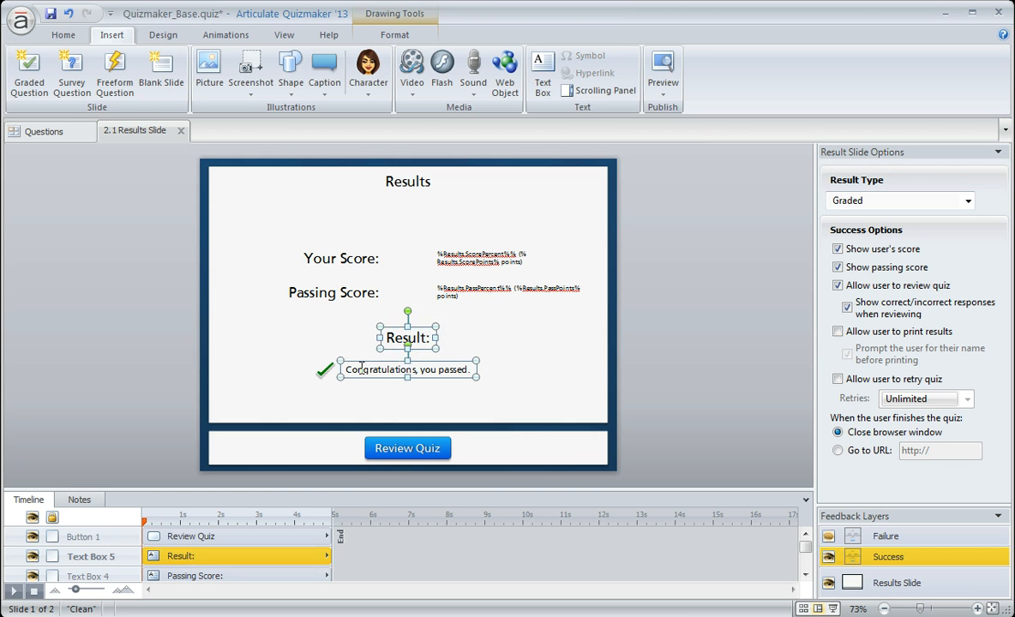
{"action": "left_click_drag", "start_coordinate": [331, 372], "coordinate": [493, 371]}
Insert the illustrated Female 1 character with the Talking expression and Hands out pose, and place it in the slide's lower-left area.
{"action": "left_click", "coordinate": [368, 77]}
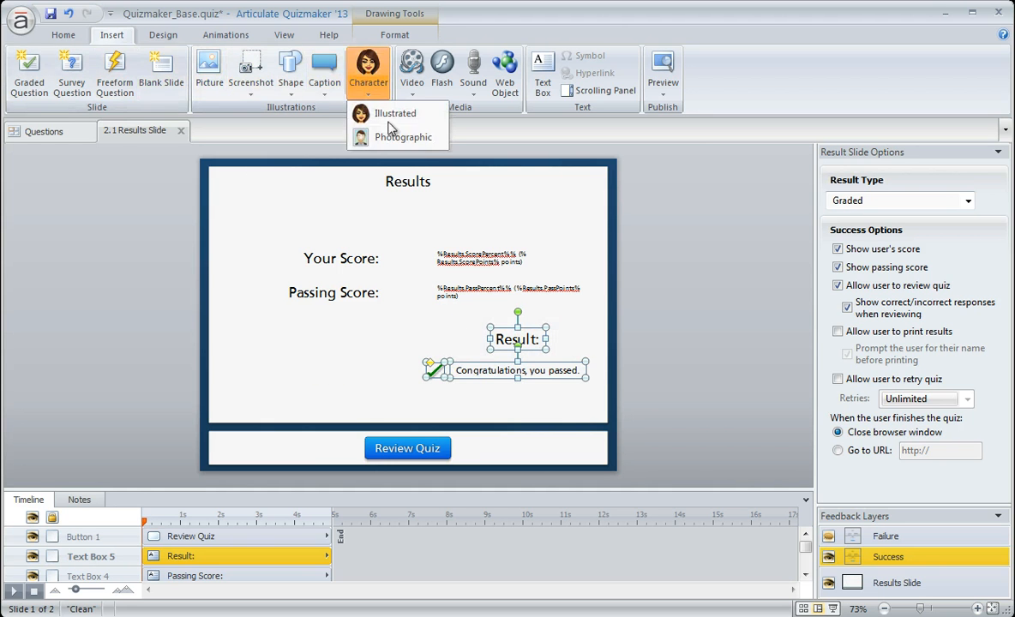
{"action": "left_click", "coordinate": [377, 108]}
{"action": "left_click", "coordinate": [154, 227]}
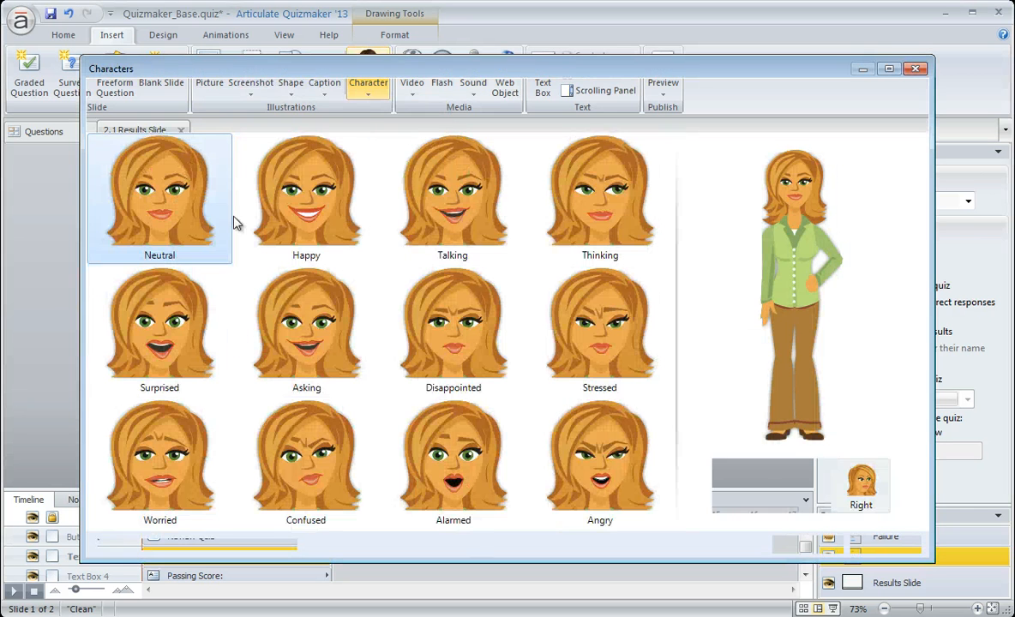
{"action": "left_click", "coordinate": [461, 213]}
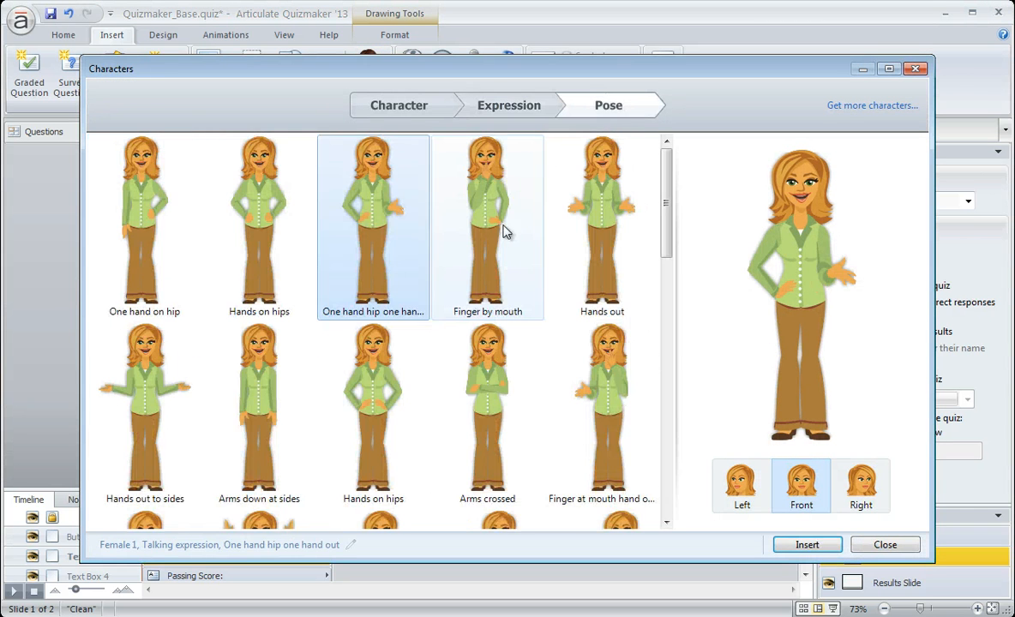
{"action": "double_click", "coordinate": [598, 274]}
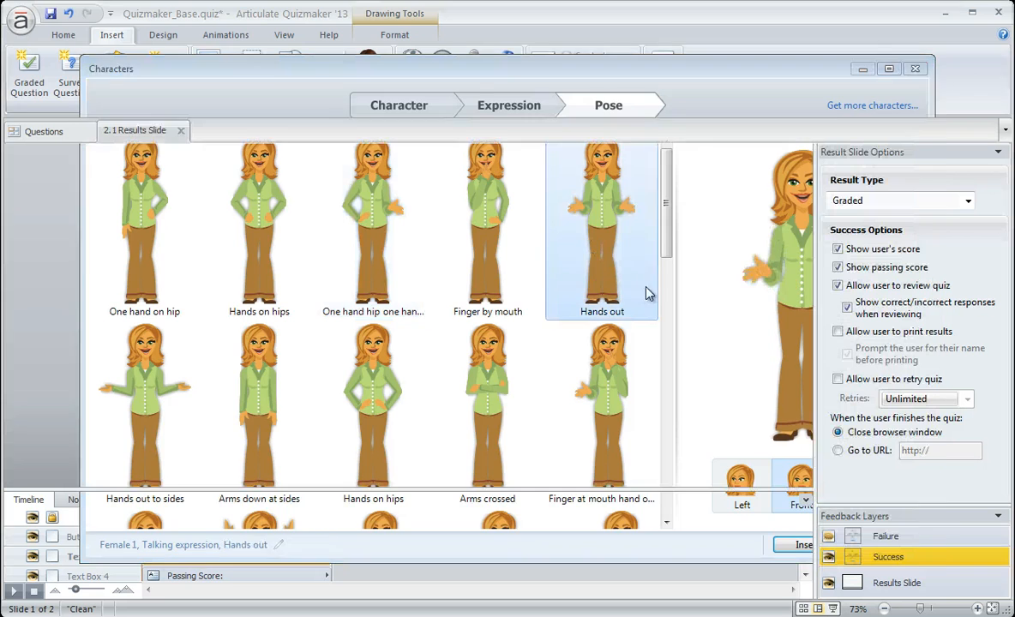
{"action": "left_click_drag", "start_coordinate": [379, 262], "coordinate": [288, 344]}
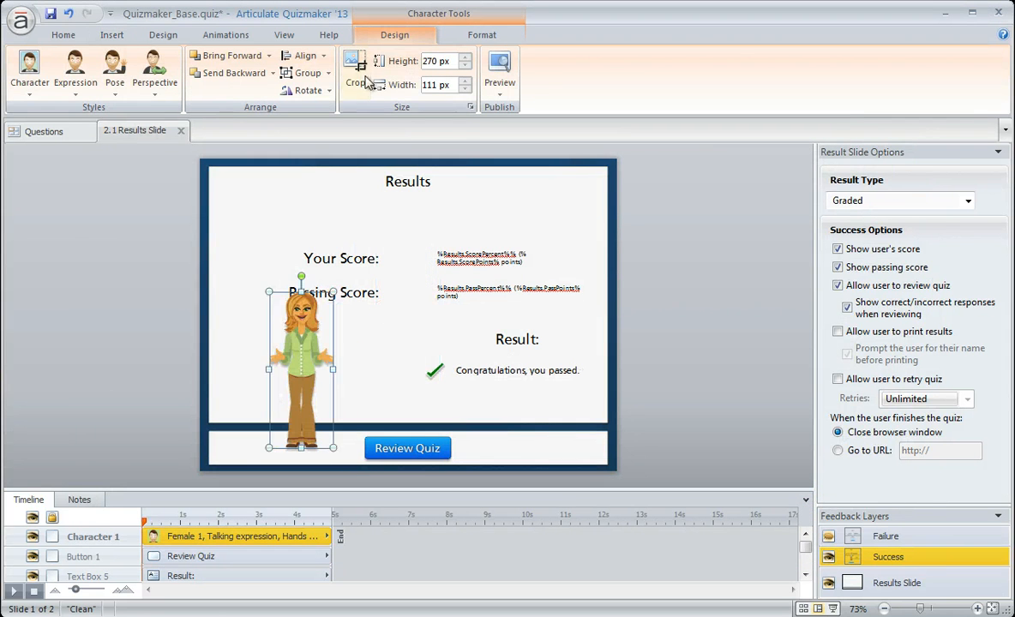
Crop the character to her head and torso, about 120 px high, and place her at the slide's bottom edge.
{"action": "left_click", "coordinate": [357, 75]}
{"action": "mouse_move", "coordinate": [302, 447]}
{"action": "left_mouse_down"}
{"action": "mouse_move", "coordinate": [307, 361]}
{"action": "mouse_move", "coordinate": [279, 441]}
{"action": "left_mouse_up"}
{"action": "left_click", "coordinate": [155, 340]}
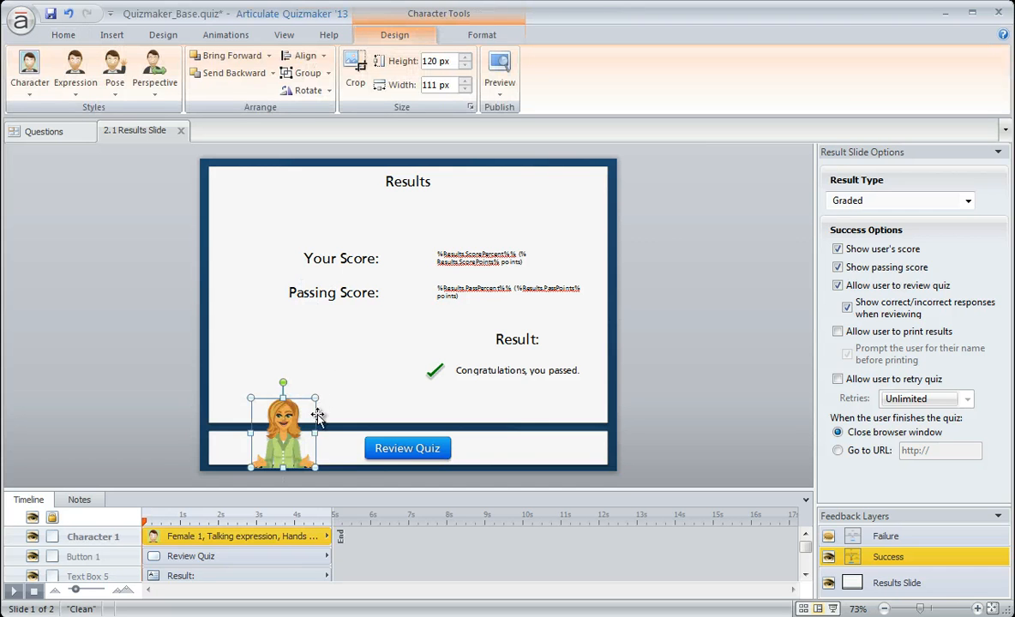
Enlarge the cropped character to about 284 px high by 262 px wide and position it in the slide's lower-left corner.
{"action": "left_click_drag", "start_coordinate": [317, 400], "coordinate": [403, 303]}
{"action": "left_click_drag", "start_coordinate": [351, 375], "coordinate": [310, 375]}
{"action": "left_click", "coordinate": [160, 380]}
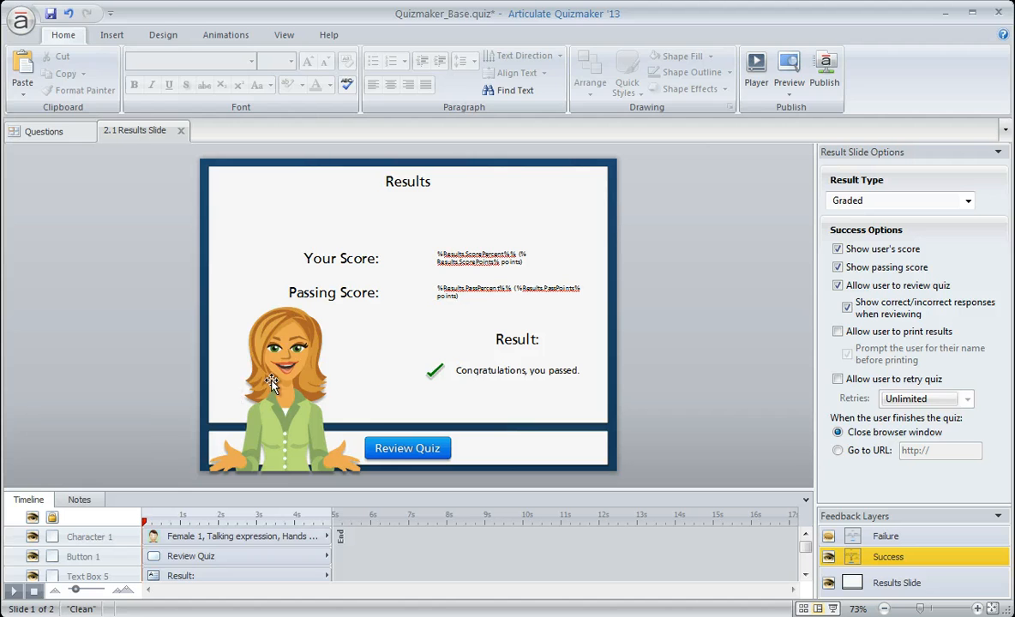
{"action": "left_click", "coordinate": [250, 352]}
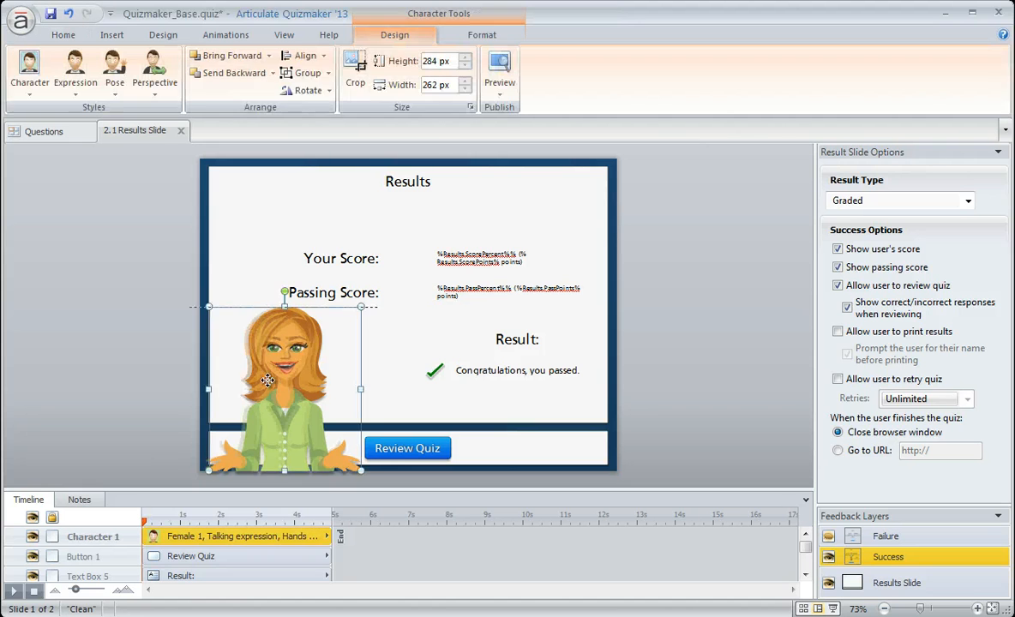
{"action": "left_click", "coordinate": [139, 381]}
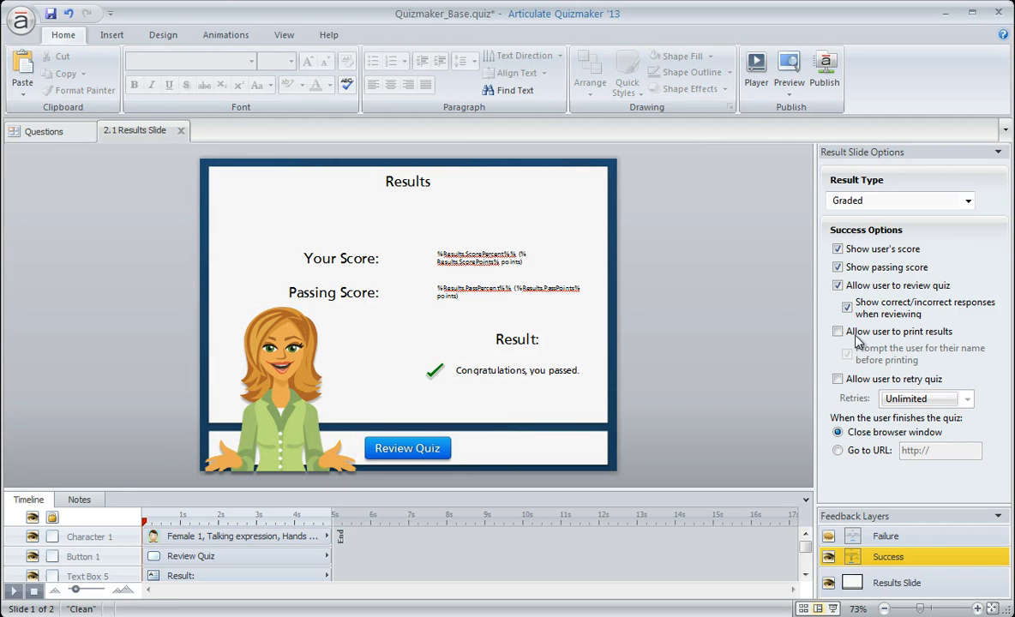
Delete the horizontal divider line from the Failure layer.
{"action": "left_click", "coordinate": [888, 538]}
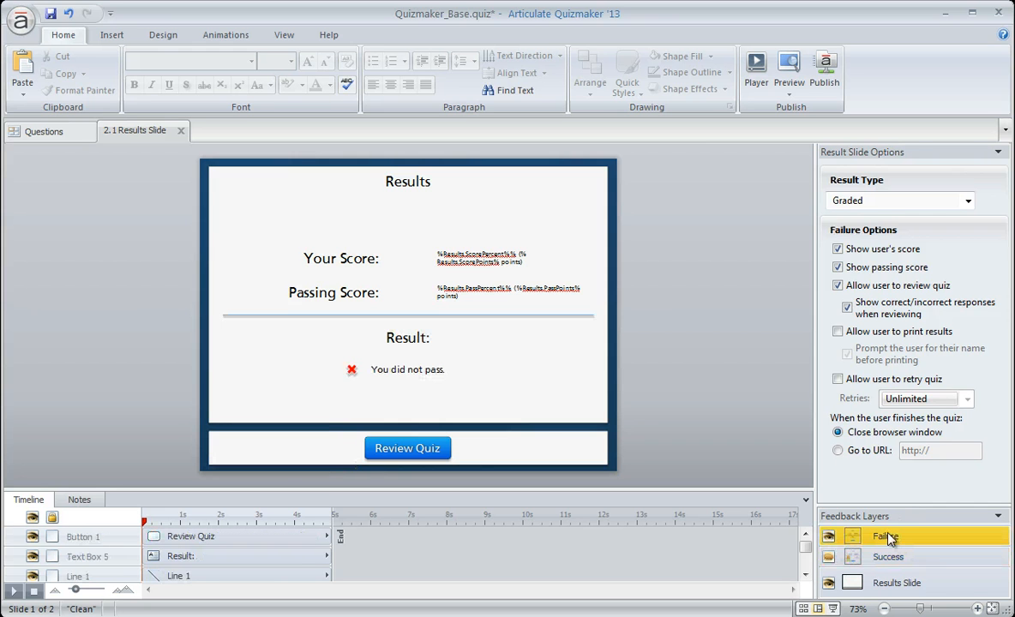
{"action": "left_click", "coordinate": [571, 315]}
{"action": "key", "text": "Delete"}
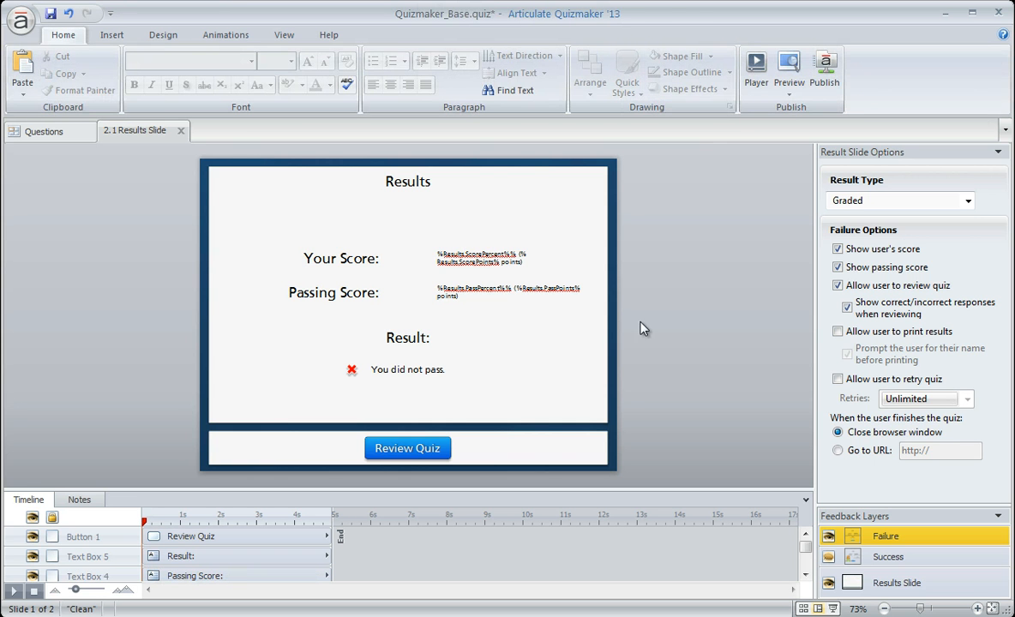
Compare the edited Success layer with the Failure layer.
{"action": "left_click", "coordinate": [887, 557]}
{"action": "left_click", "coordinate": [857, 535]}
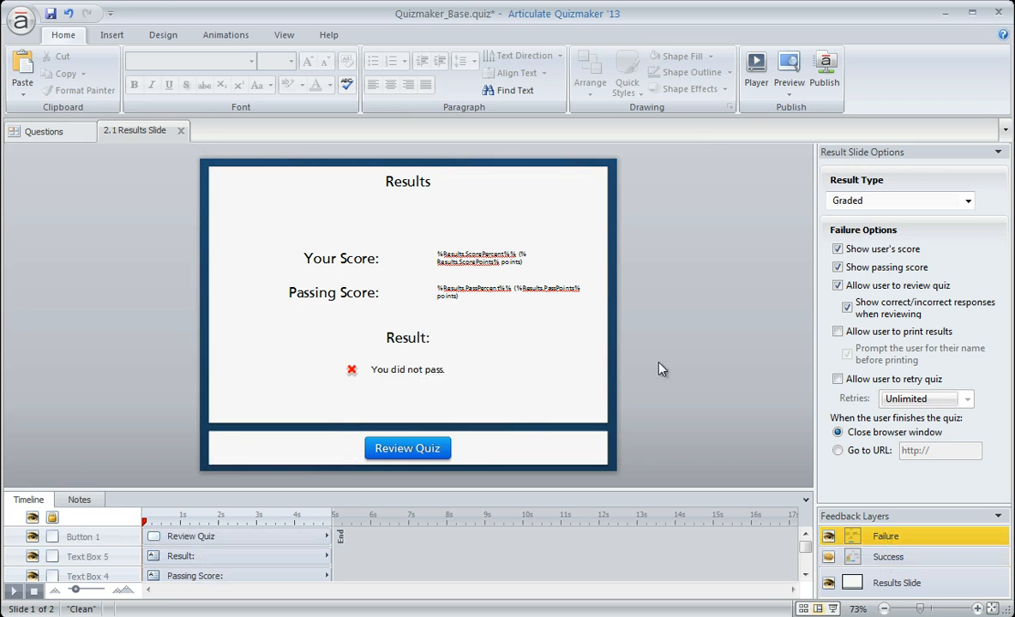
{"action": "left_click", "coordinate": [112, 35]}
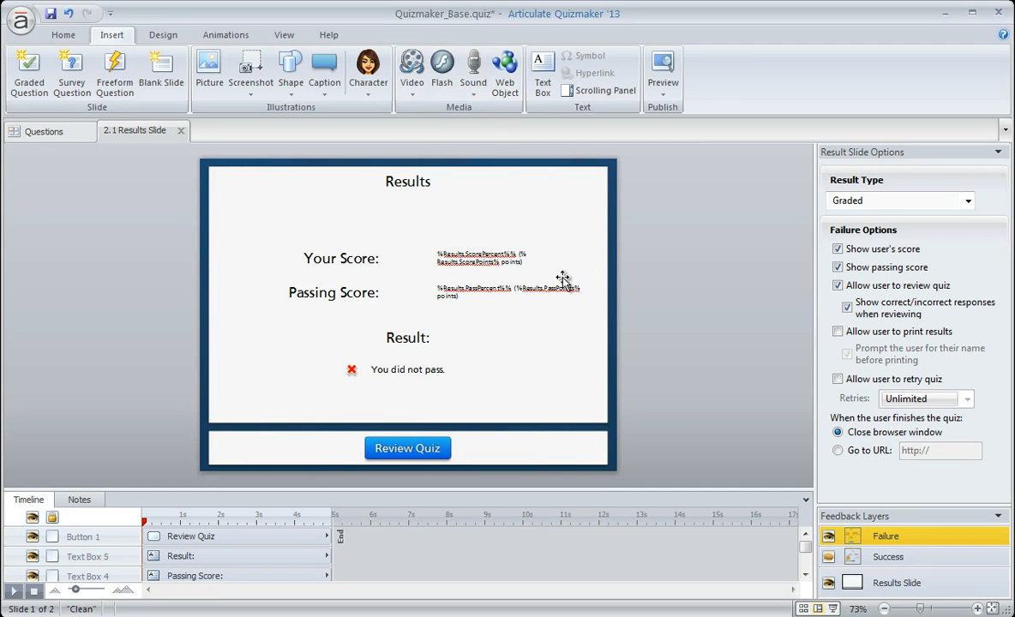
{"action": "left_click", "coordinate": [888, 558]}
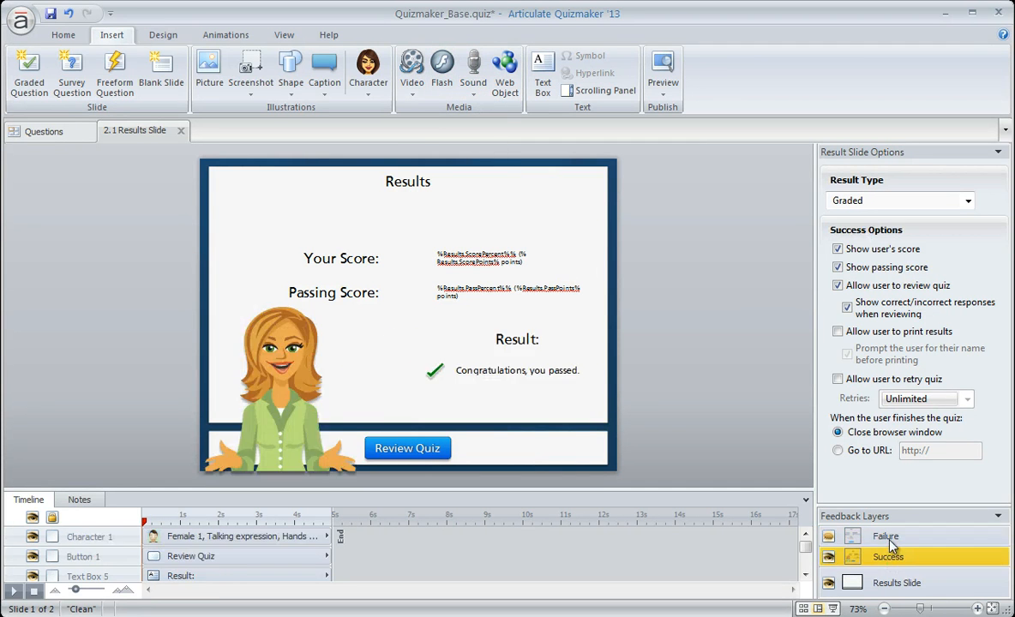
{"action": "left_click", "coordinate": [890, 540]}
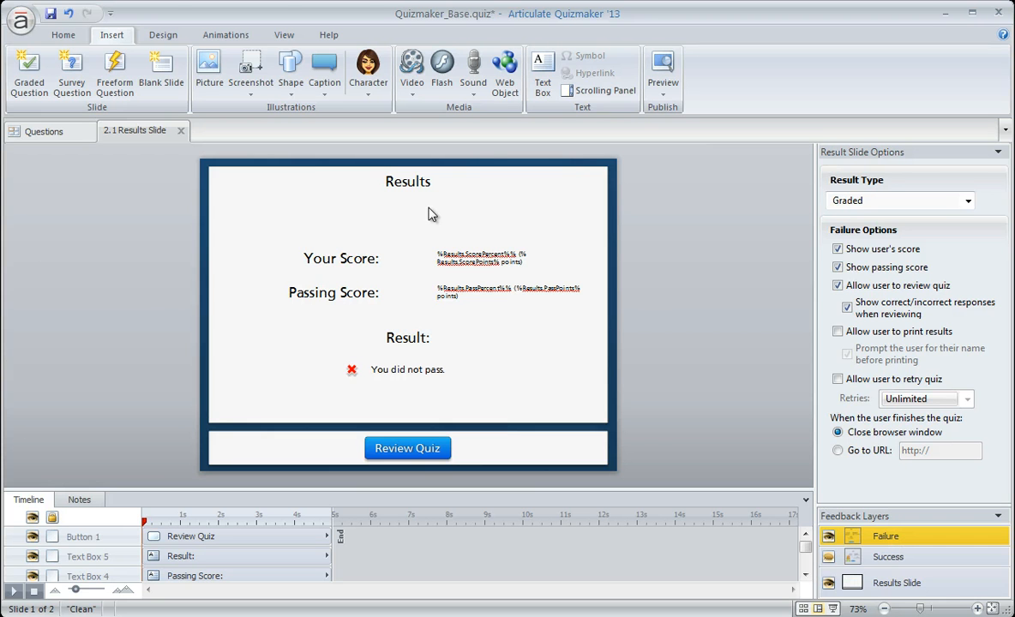
Set the font of the Your Score and Passing Score labels on the Failure layer to Adobe Gothic Std B.
{"action": "left_click", "coordinate": [354, 261]}
{"action": "left_click", "coordinate": [334, 292], "text": "shift"}
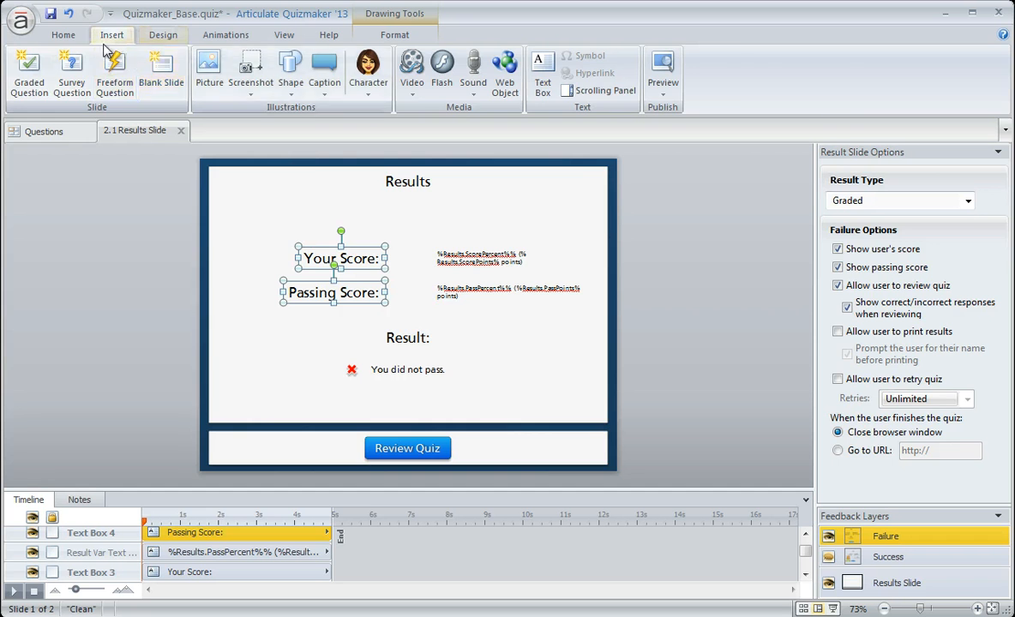
{"action": "left_click", "coordinate": [62, 34]}
{"action": "left_click", "coordinate": [251, 60]}
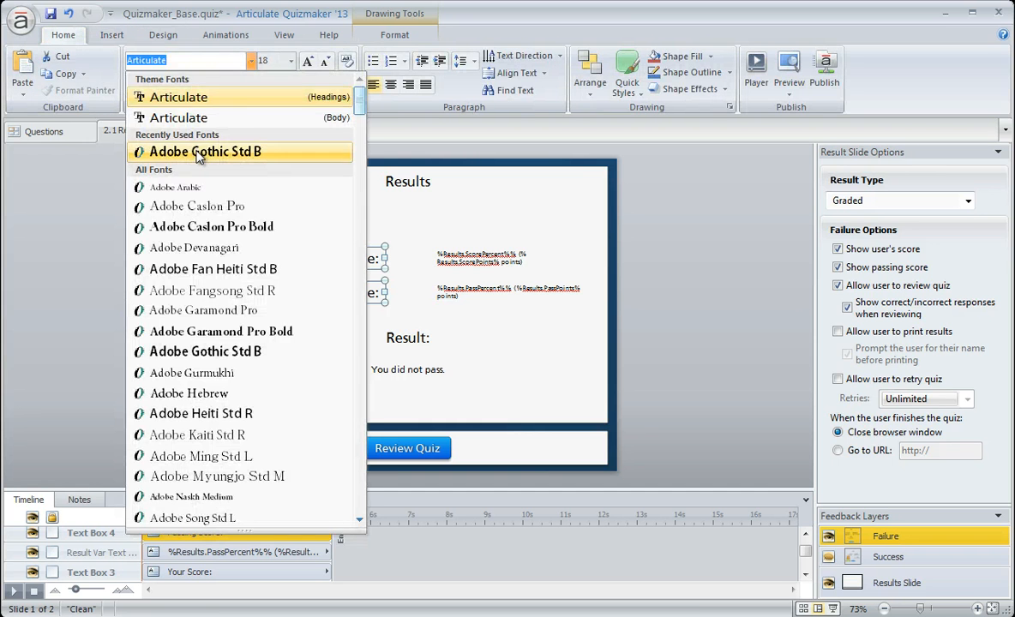
{"action": "left_click", "coordinate": [198, 143]}
Set the font of the Your Score and Passing Score labels on the Success layer to Adobe Arabic.
{"action": "left_click", "coordinate": [845, 558]}
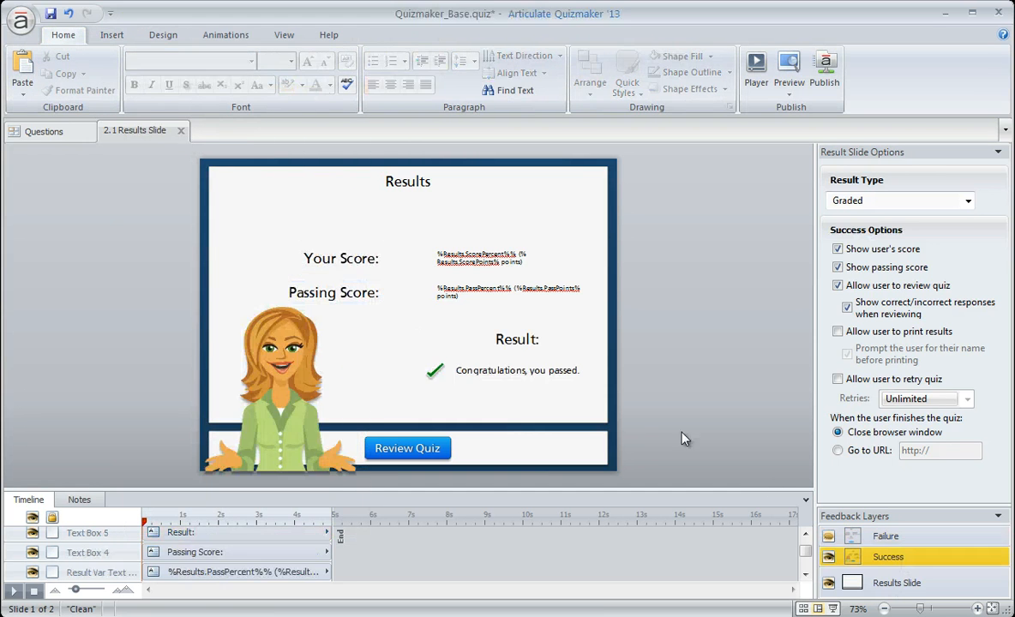
{"action": "left_click", "coordinate": [336, 255]}
{"action": "left_click", "coordinate": [360, 290], "text": "shift"}
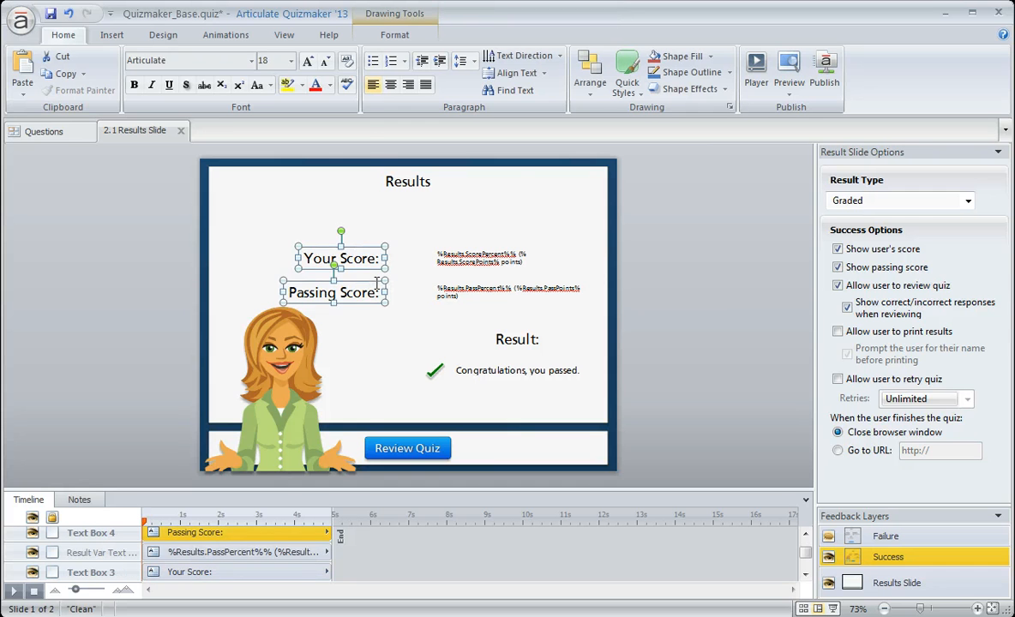
{"action": "left_click", "coordinate": [252, 60]}
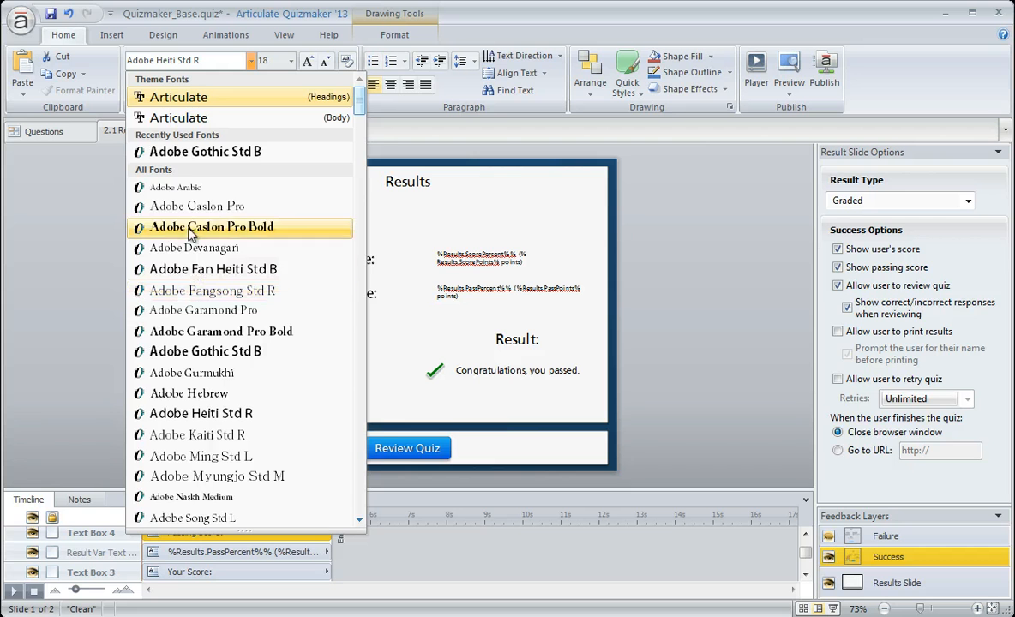
{"action": "left_click", "coordinate": [190, 189]}
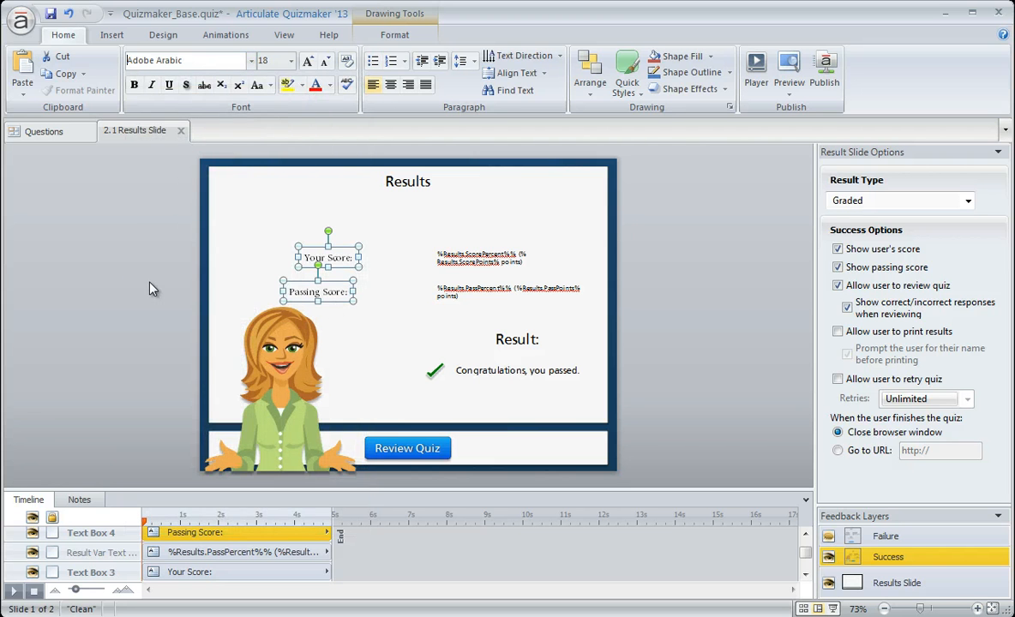
Increase the font size of the Success layer's two score labels to 28.
{"action": "left_click", "coordinate": [310, 61]}
{"action": "left_click", "coordinate": [311, 61]}
{"action": "left_click", "coordinate": [311, 60]}
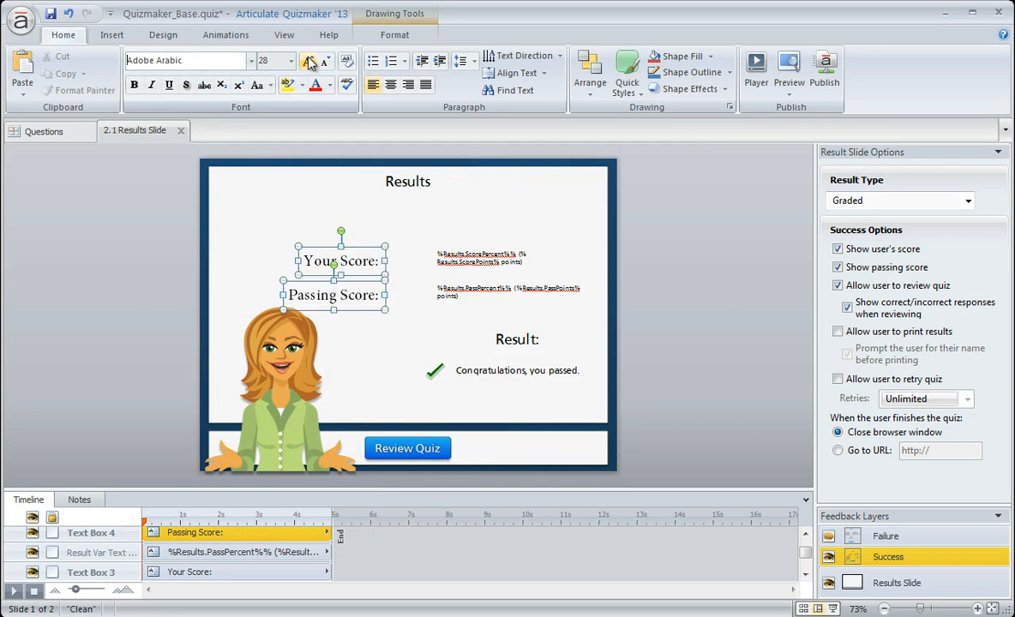
{"action": "left_click", "coordinate": [169, 214]}
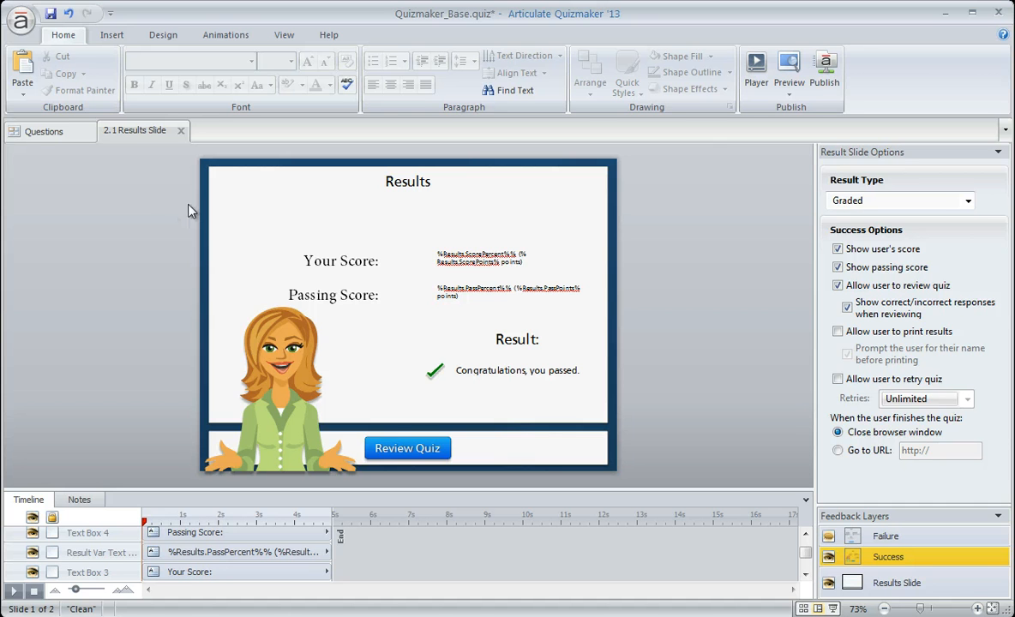
Check the Failure and Success layers and the base Results Slide after the font changes.
{"action": "left_click", "coordinate": [888, 539]}
{"action": "left_click", "coordinate": [888, 558]}
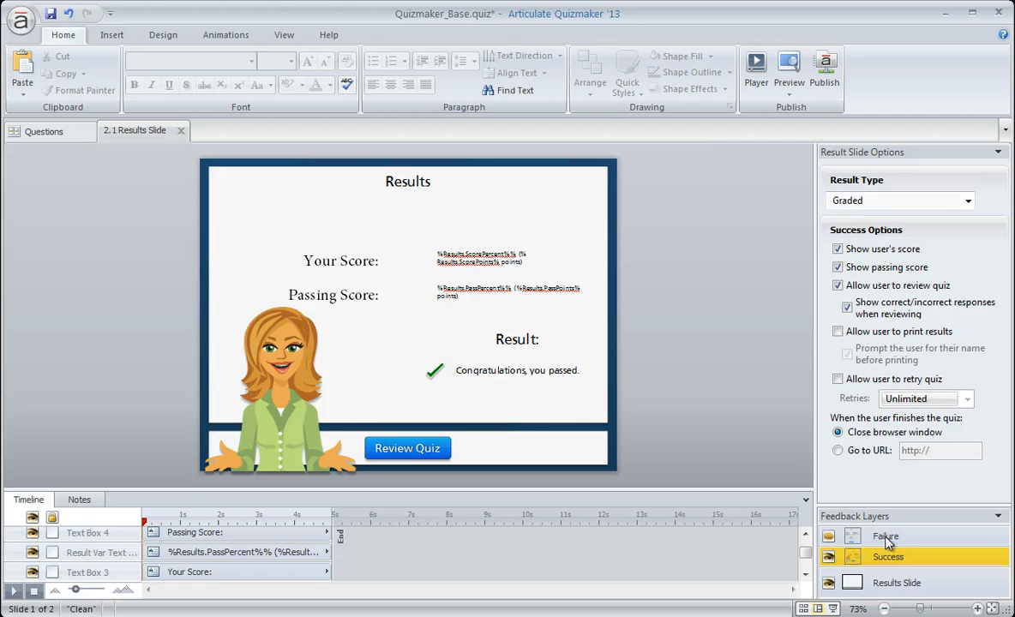
{"action": "left_click", "coordinate": [889, 581]}
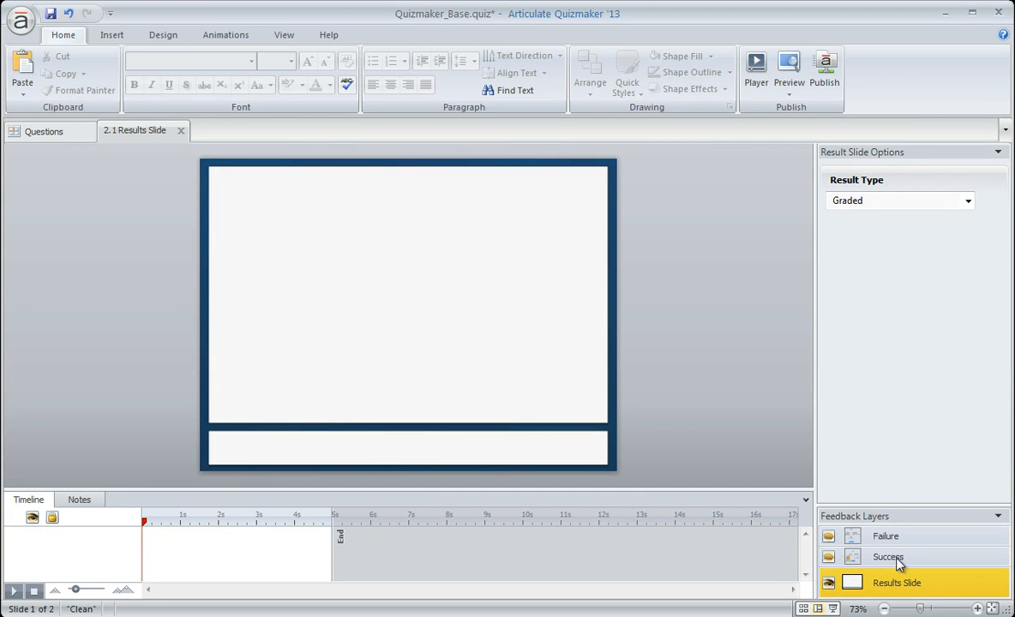
{"action": "left_click", "coordinate": [892, 558]}
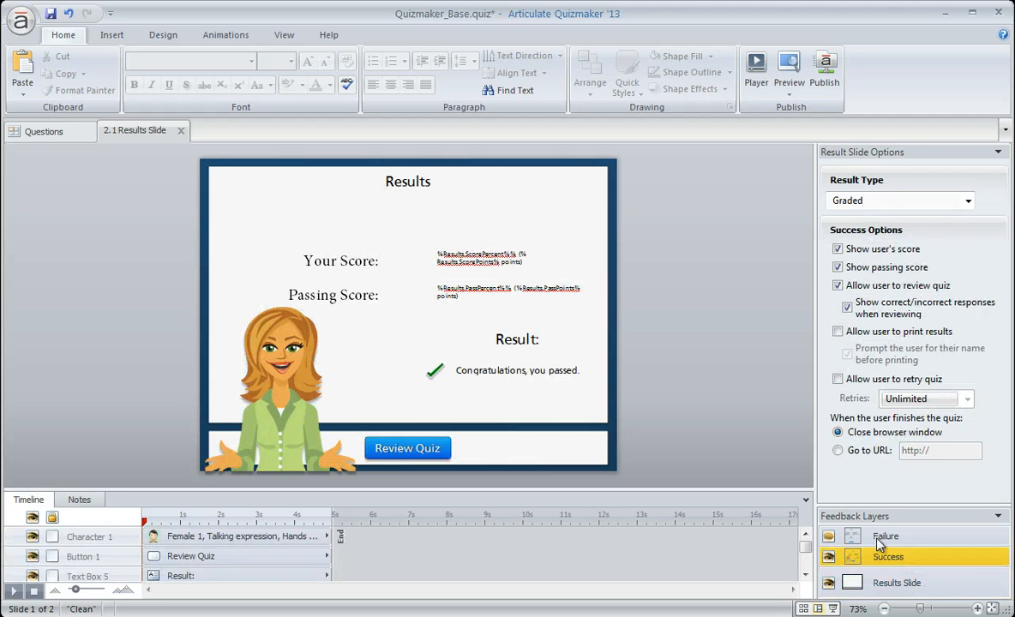
Compare the slide objects and timeline entries of the Success and Failure feedback layers.
{"action": "left_click", "coordinate": [888, 538]}
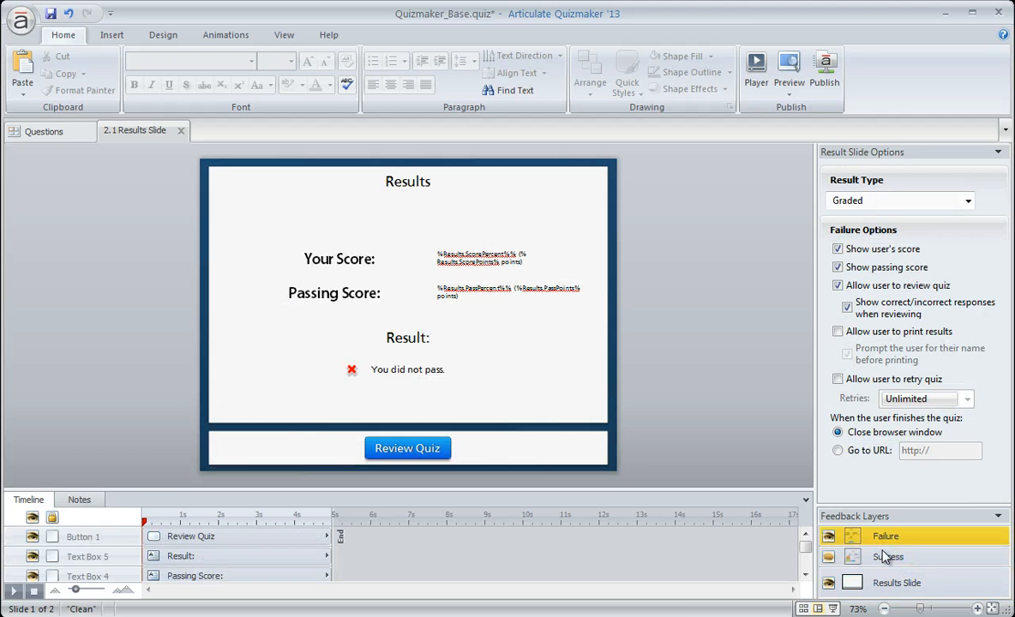
{"action": "left_click", "coordinate": [886, 557]}
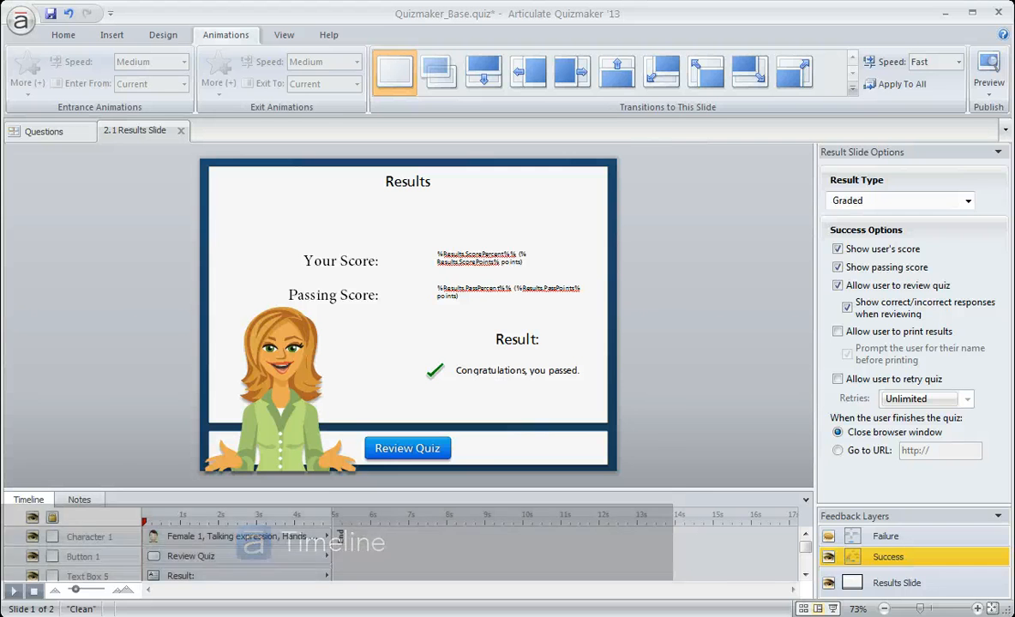
{"action": "left_click", "coordinate": [254, 538]}
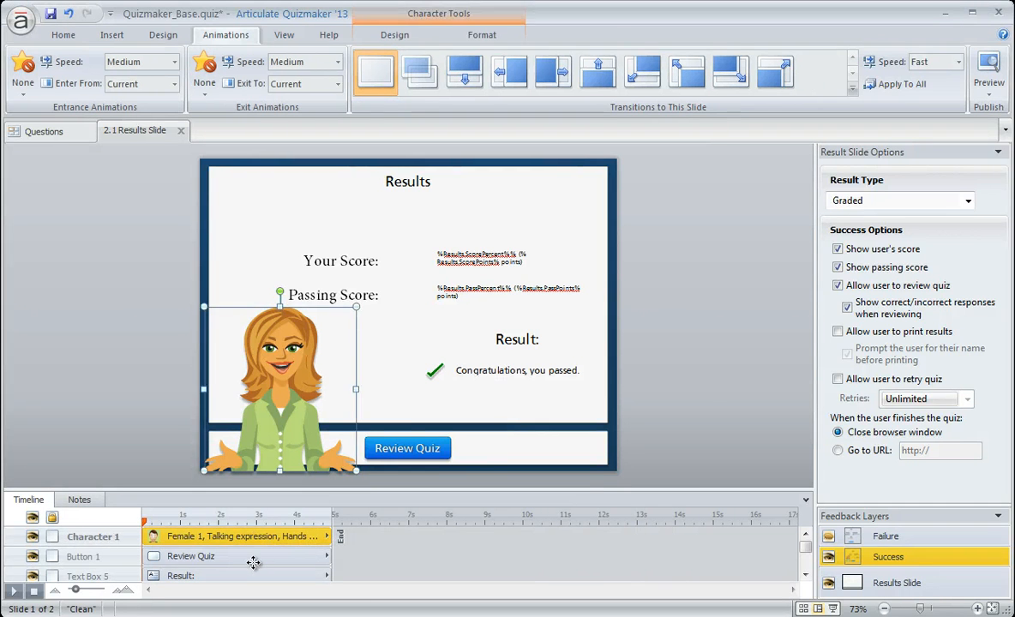
{"action": "left_click", "coordinate": [254, 557]}
{"action": "left_click", "coordinate": [256, 576]}
{"action": "left_click", "coordinate": [253, 537]}
{"action": "left_click", "coordinate": [887, 537]}
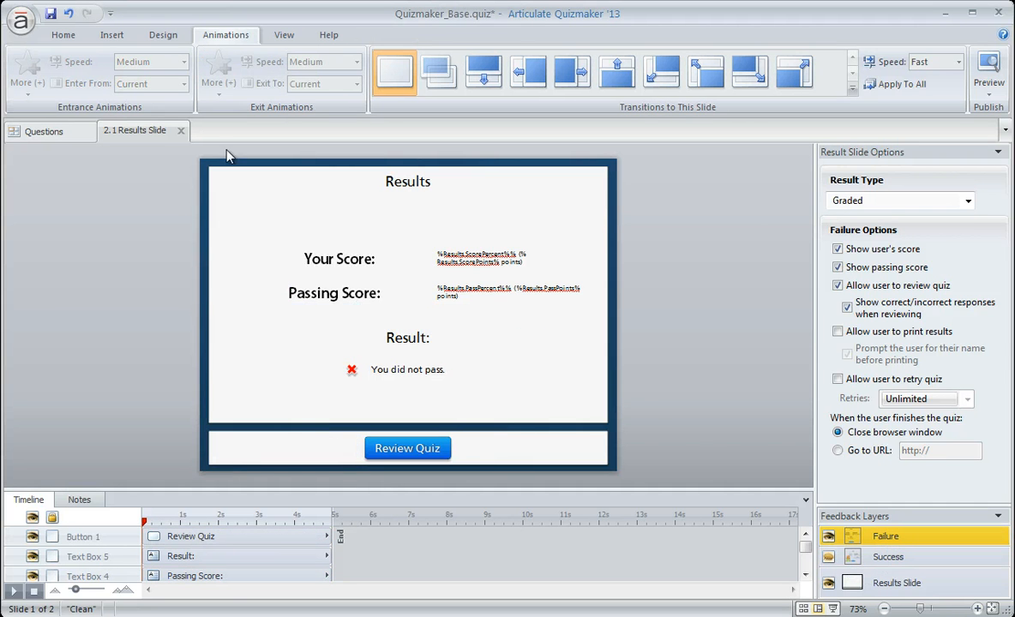
{"action": "left_click", "coordinate": [900, 559]}
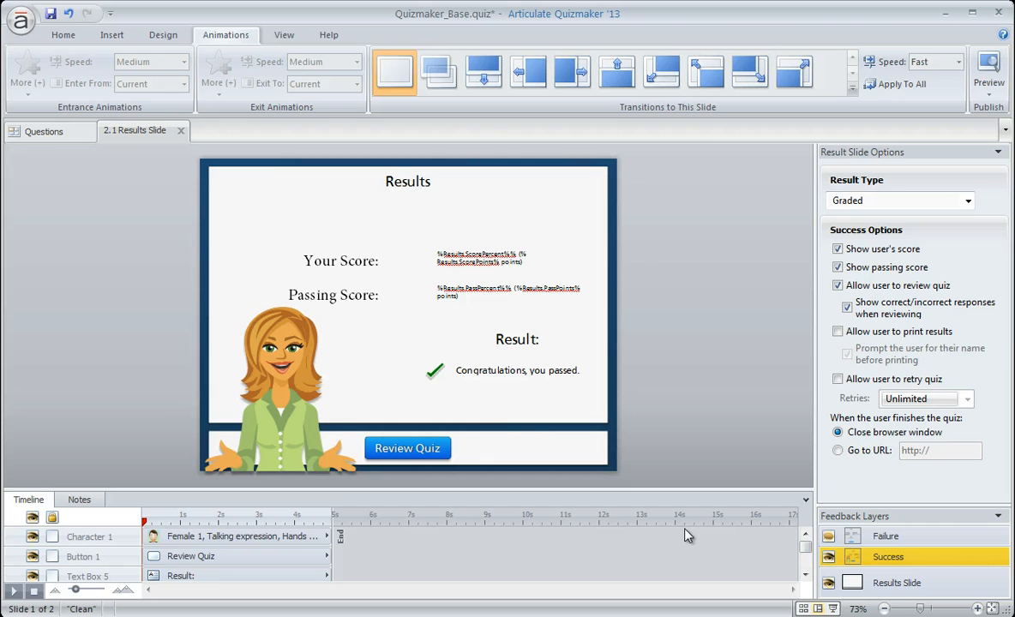
Insert the Female 1 character with a neutral expression and the Finger by mouth pose at the lower left of the Failure layer's slide.
{"action": "left_click", "coordinate": [868, 540]}
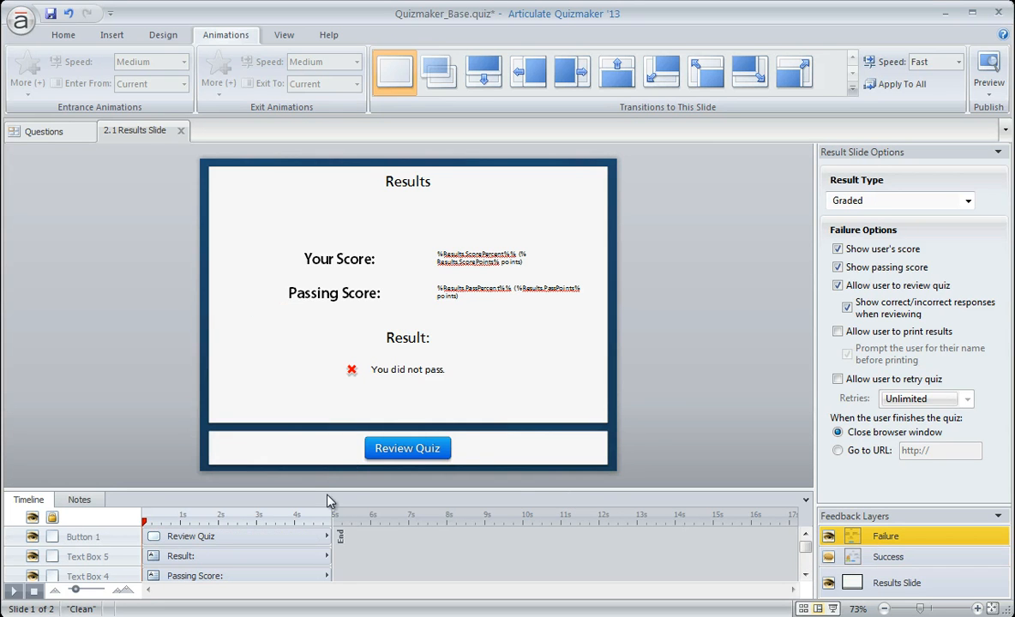
{"action": "left_click_drag", "start_coordinate": [327, 502], "coordinate": [313, 470]}
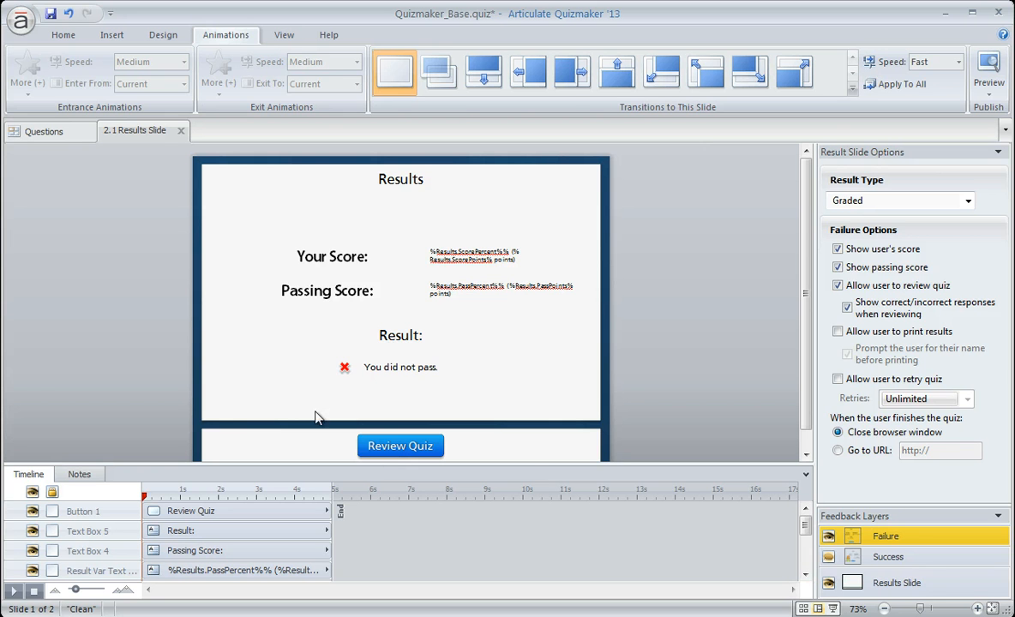
{"action": "left_click", "coordinate": [112, 34]}
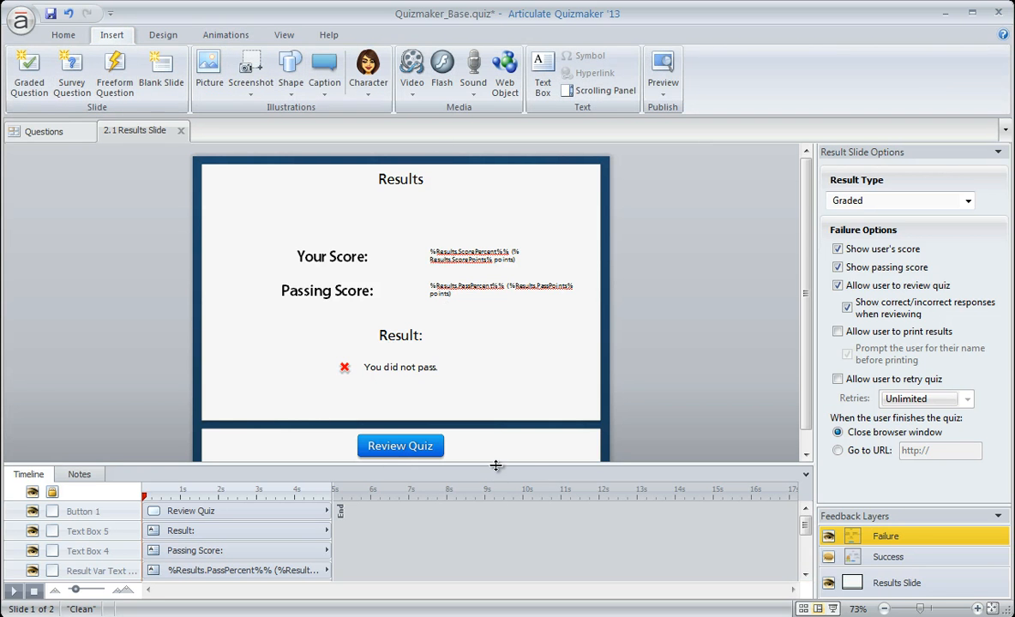
{"action": "left_click_drag", "start_coordinate": [495, 465], "coordinate": [494, 498]}
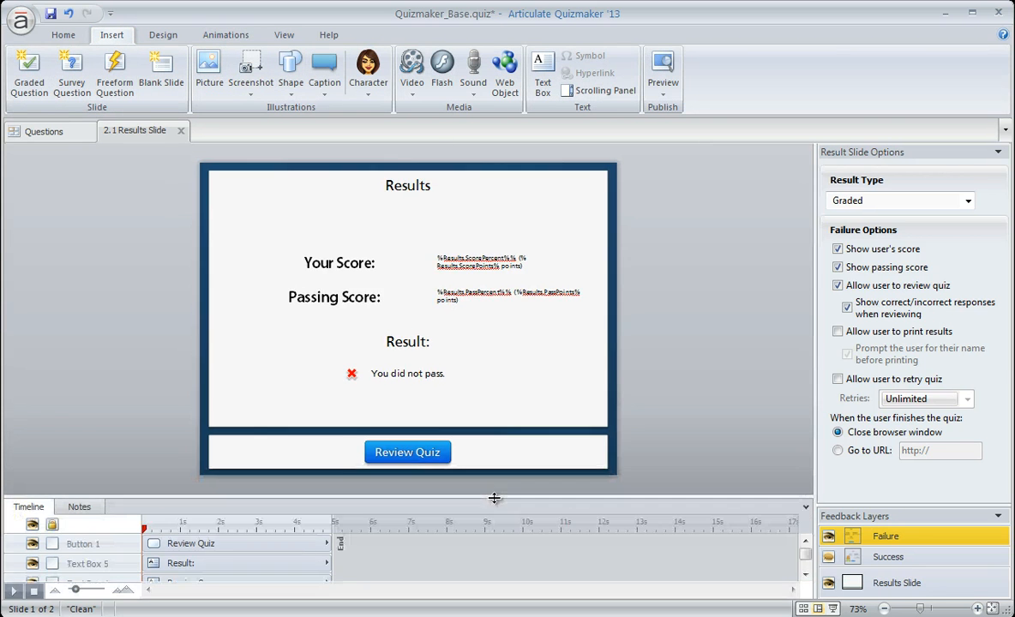
{"action": "left_click", "coordinate": [367, 92]}
{"action": "left_click", "coordinate": [382, 111]}
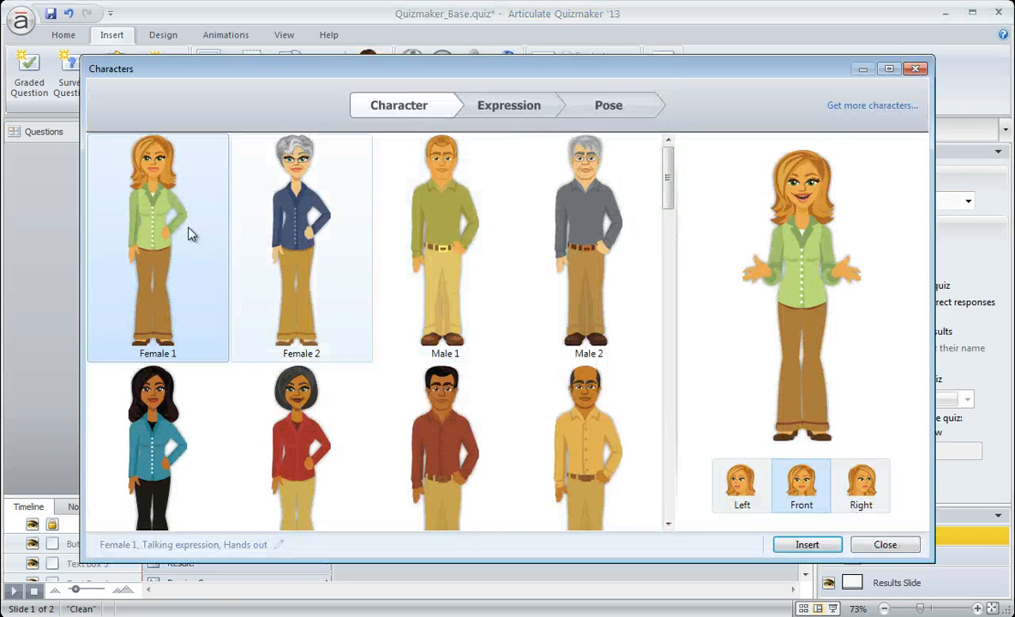
{"action": "left_click", "coordinate": [154, 227]}
{"action": "left_click", "coordinate": [139, 184]}
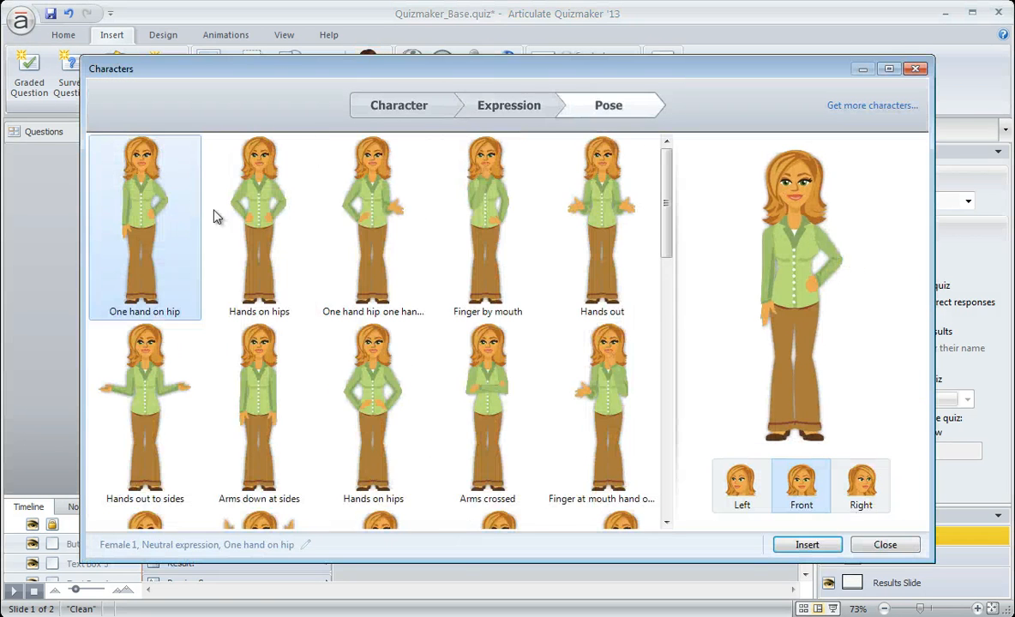
{"action": "double_click", "coordinate": [449, 211]}
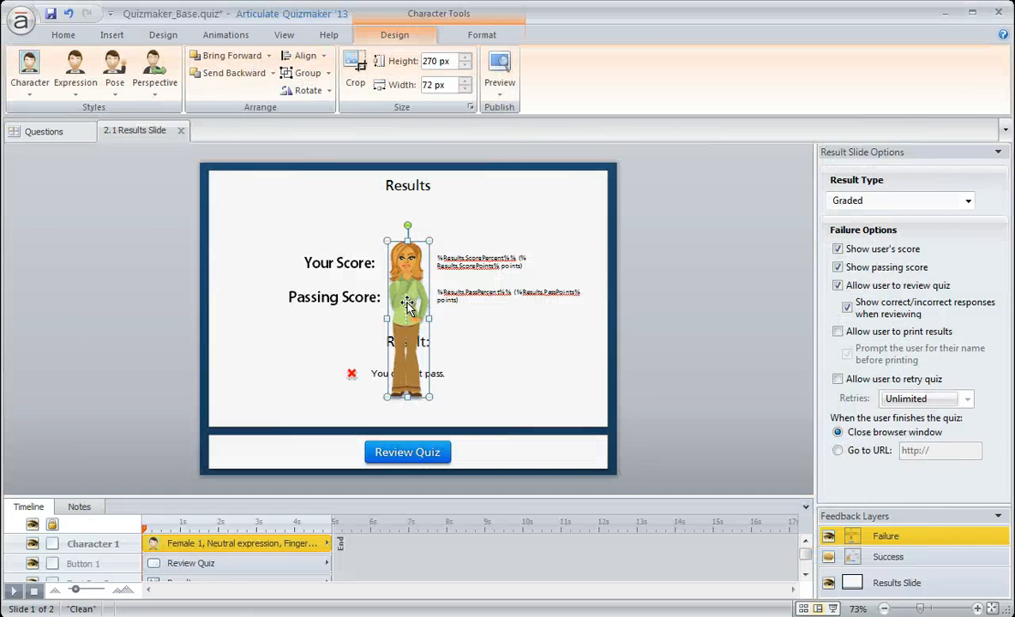
{"action": "left_click_drag", "start_coordinate": [408, 306], "coordinate": [252, 377]}
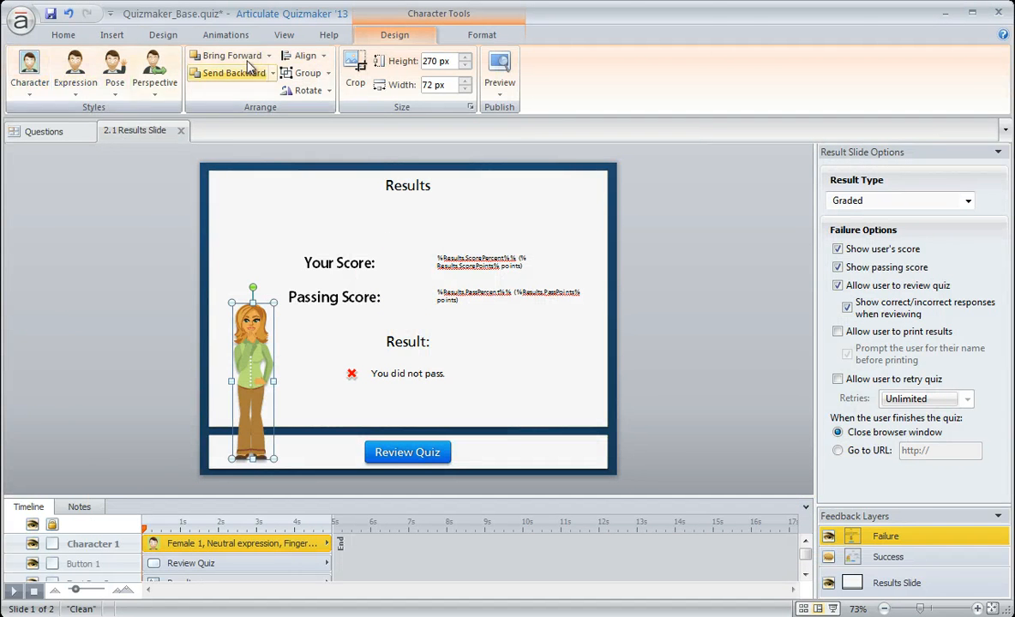
Apply a Fade In entrance animation to the Failure layer's character and nudge it slightly down and left.
{"action": "left_click", "coordinate": [221, 35]}
{"action": "left_click", "coordinate": [24, 75]}
{"action": "left_click", "coordinate": [36, 129]}
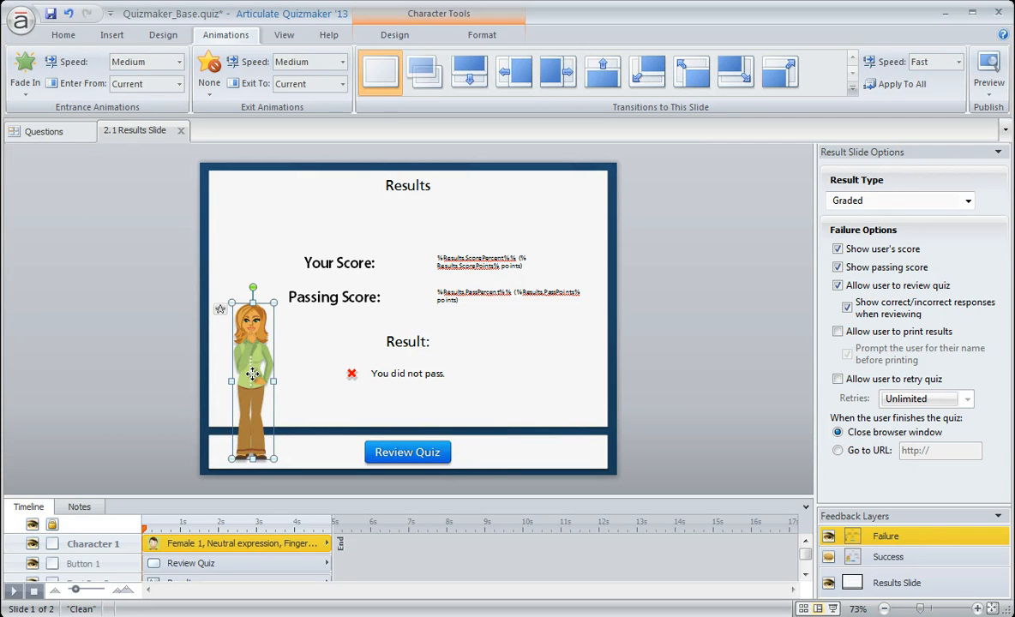
{"action": "left_click_drag", "start_coordinate": [252, 374], "coordinate": [247, 385]}
Delay the character's timeline start to 1 second on the Failure layer and 2 seconds on the Success layer.
{"action": "left_click_drag", "start_coordinate": [178, 543], "coordinate": [223, 498]}
{"action": "left_click", "coordinate": [883, 557]}
{"action": "left_click", "coordinate": [190, 545]}
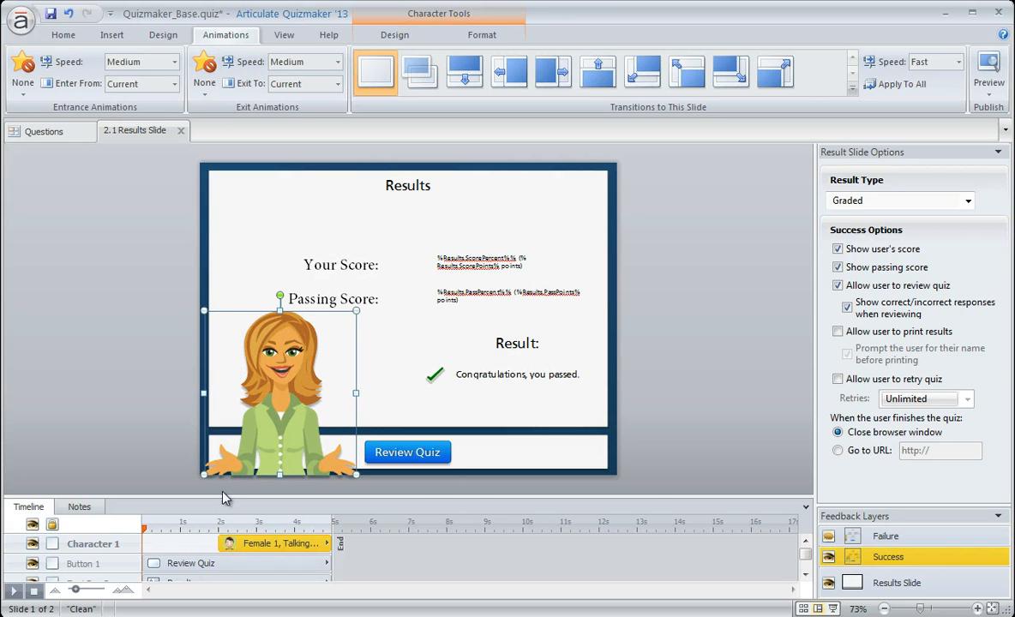
Compare the character and its timing on the Failure and Success layers.
{"action": "left_click", "coordinate": [921, 539]}
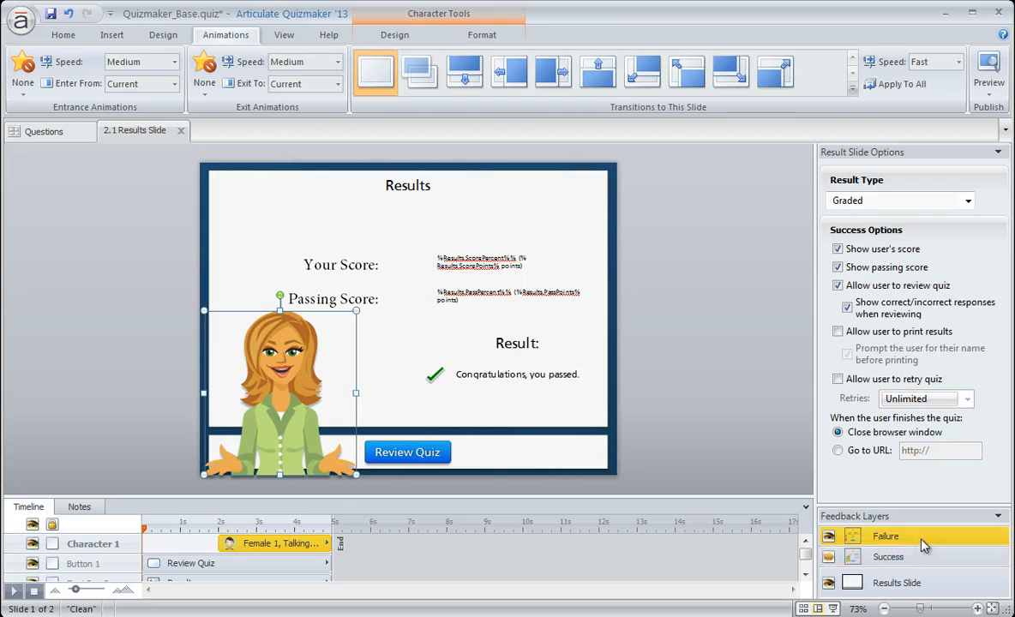
{"action": "left_click", "coordinate": [915, 558]}
{"action": "left_click", "coordinate": [906, 542]}
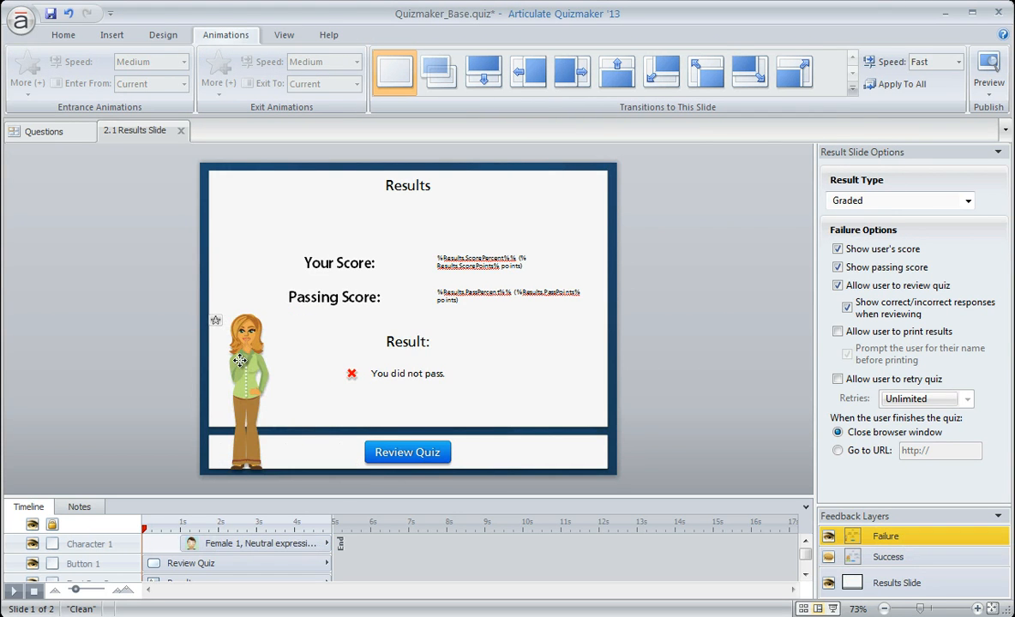
{"action": "left_click", "coordinate": [240, 361]}
{"action": "left_click", "coordinate": [900, 558]}
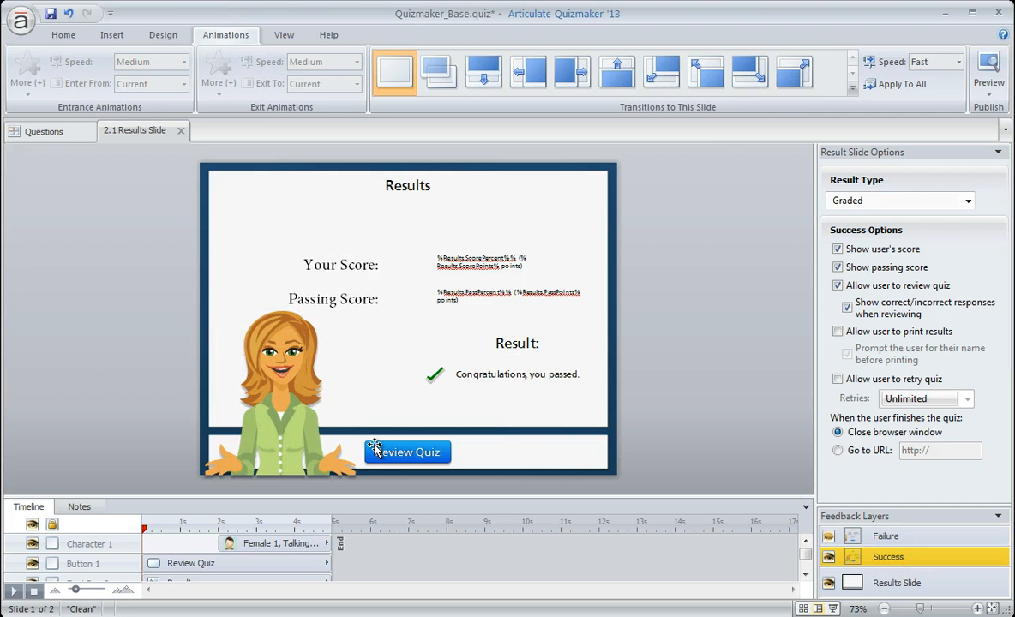
{"action": "left_click", "coordinate": [233, 359]}
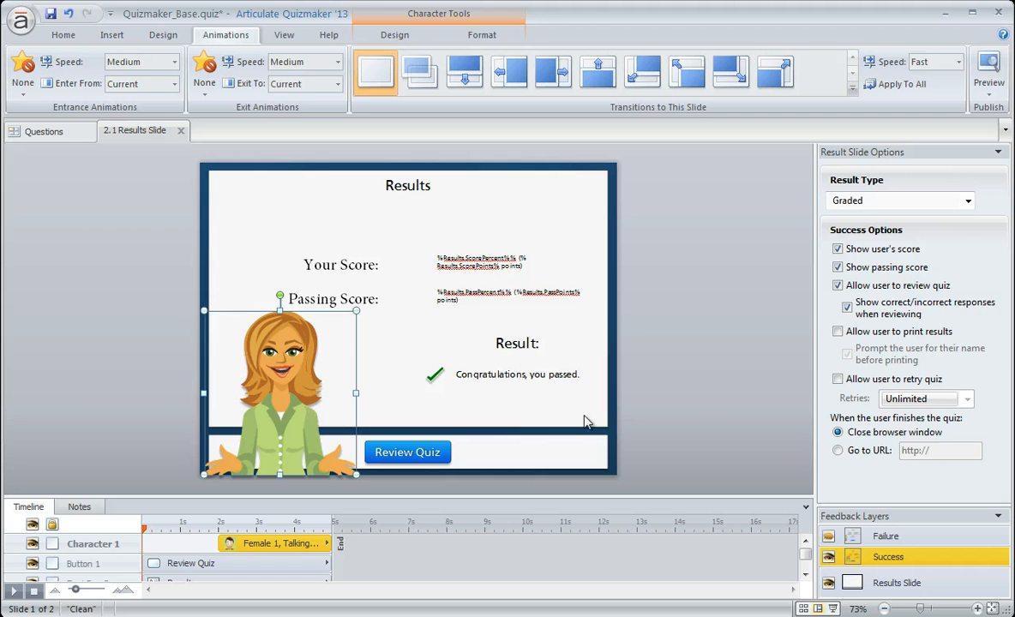
{"action": "left_click", "coordinate": [737, 424]}
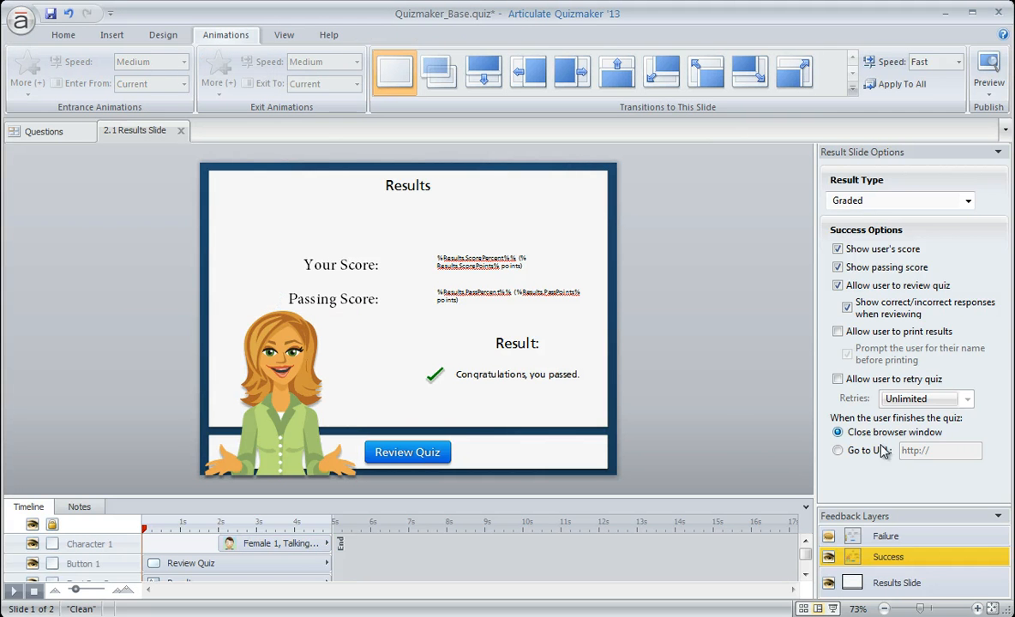
Draw a rounded rectangle in the lower-left area of the base Results Slide and check how it shows on both feedback layers.
{"action": "left_click", "coordinate": [910, 584]}
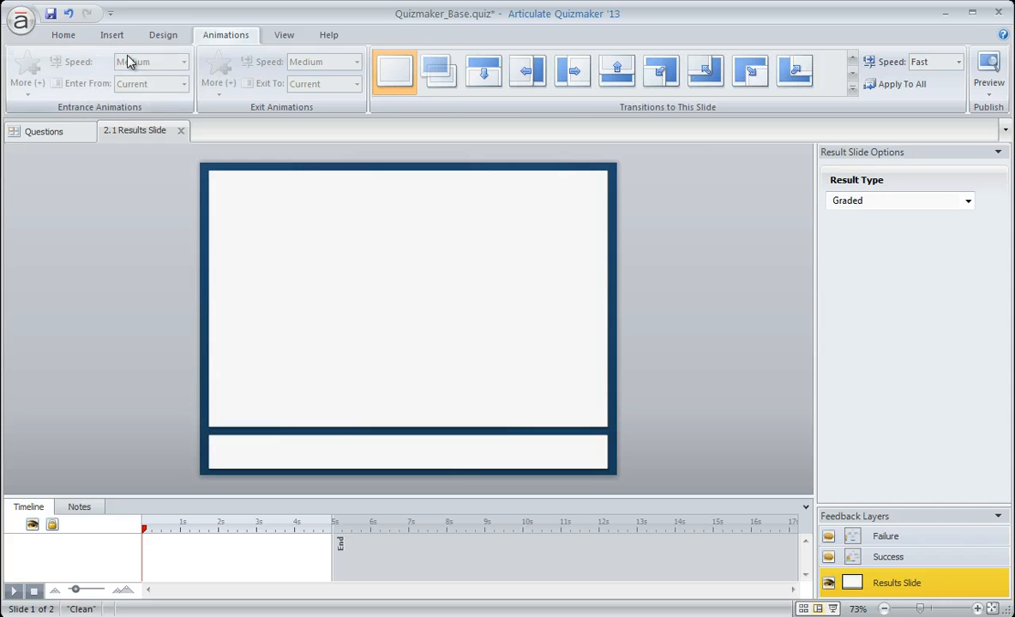
{"action": "left_click", "coordinate": [111, 34]}
{"action": "left_click", "coordinate": [293, 86]}
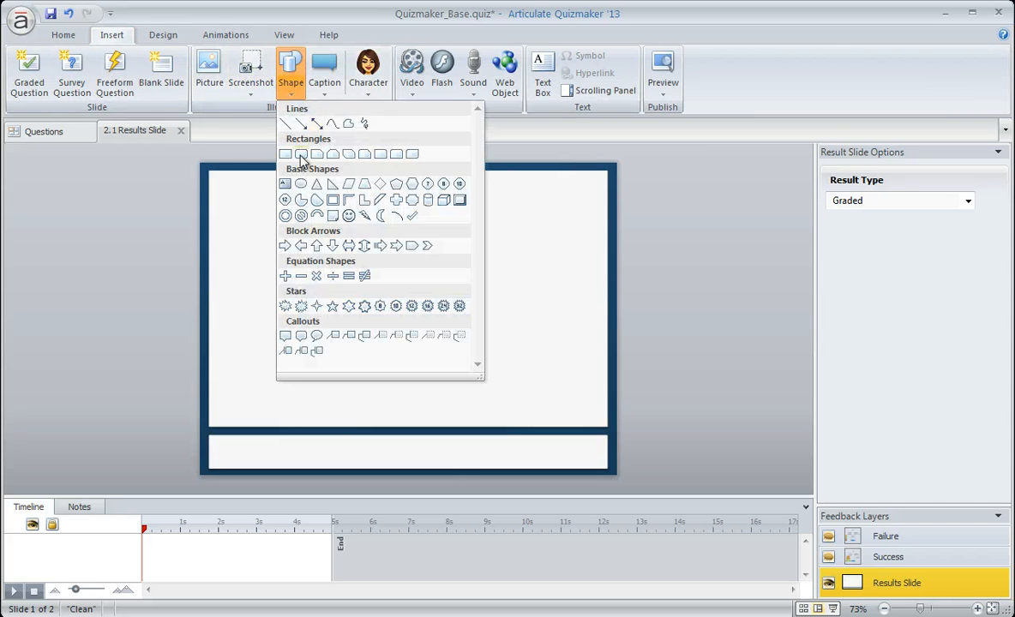
{"action": "left_click", "coordinate": [299, 152]}
{"action": "left_click_drag", "start_coordinate": [223, 361], "coordinate": [310, 410]}
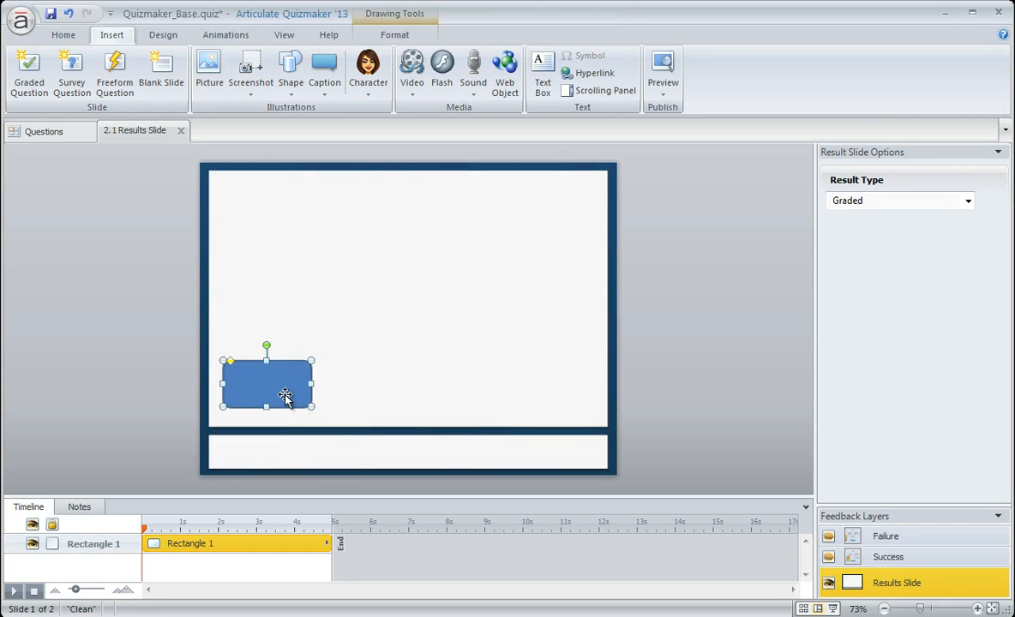
{"action": "left_click", "coordinate": [872, 553]}
{"action": "left_click", "coordinate": [879, 538]}
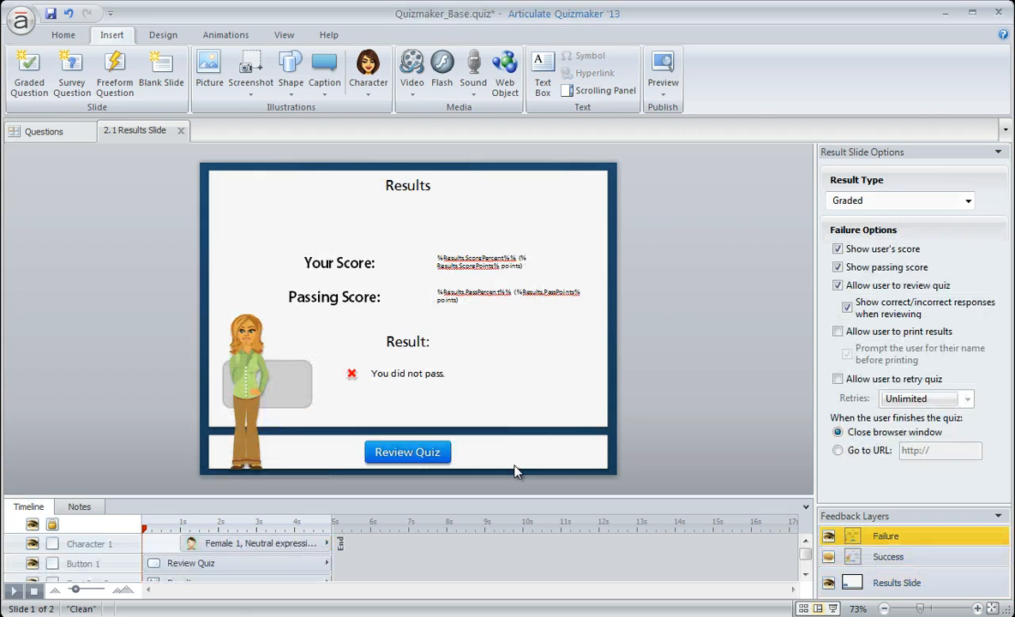
{"action": "left_click", "coordinate": [893, 555]}
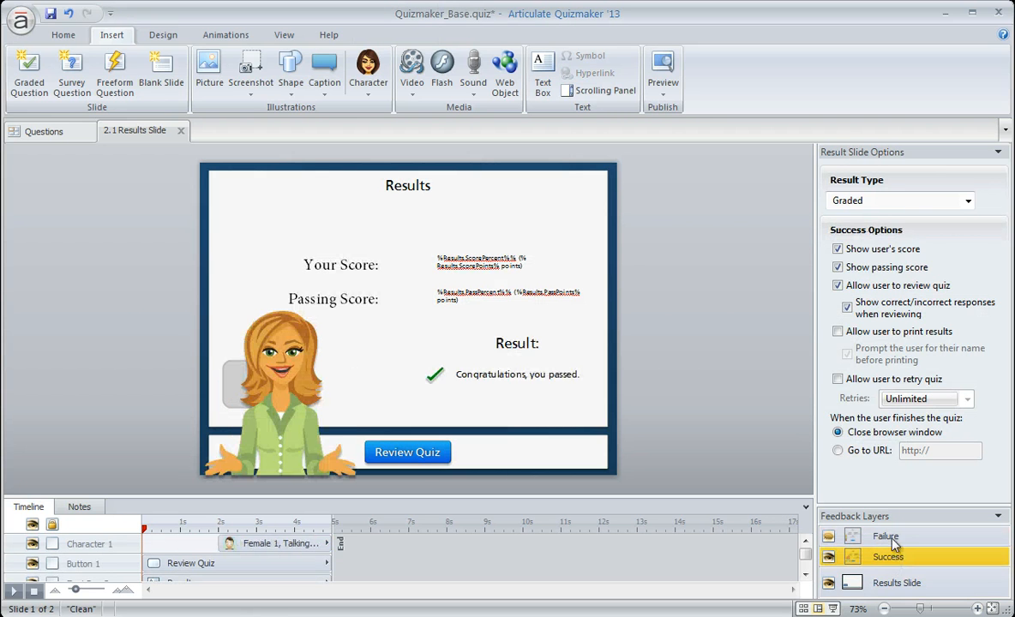
Delete the rounded rectangle from the base Results Slide.
{"action": "left_click", "coordinate": [905, 582]}
{"action": "left_click", "coordinate": [291, 375]}
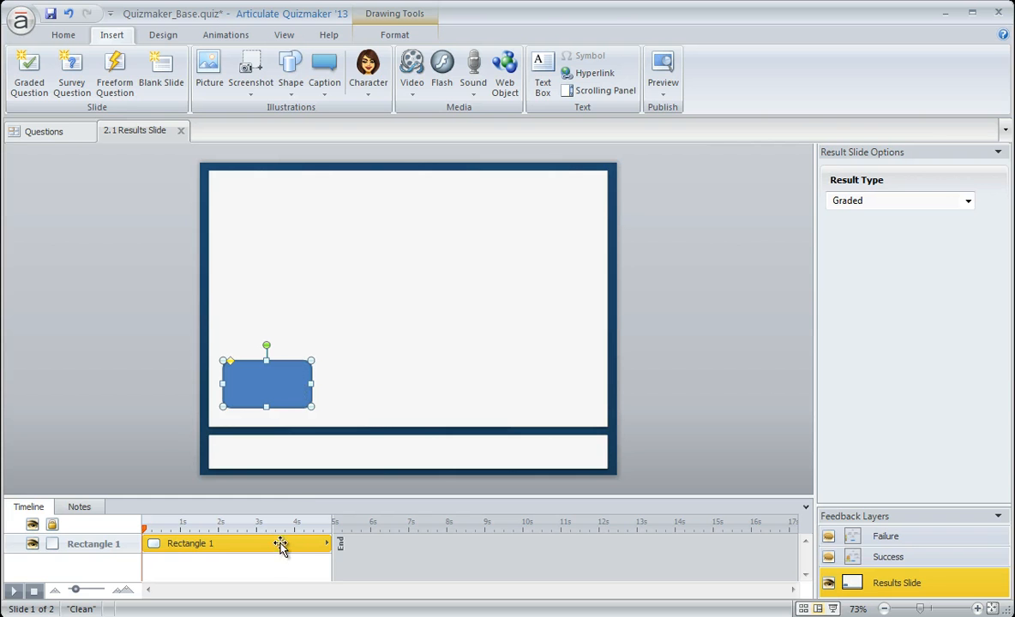
{"action": "key", "text": "Delete"}
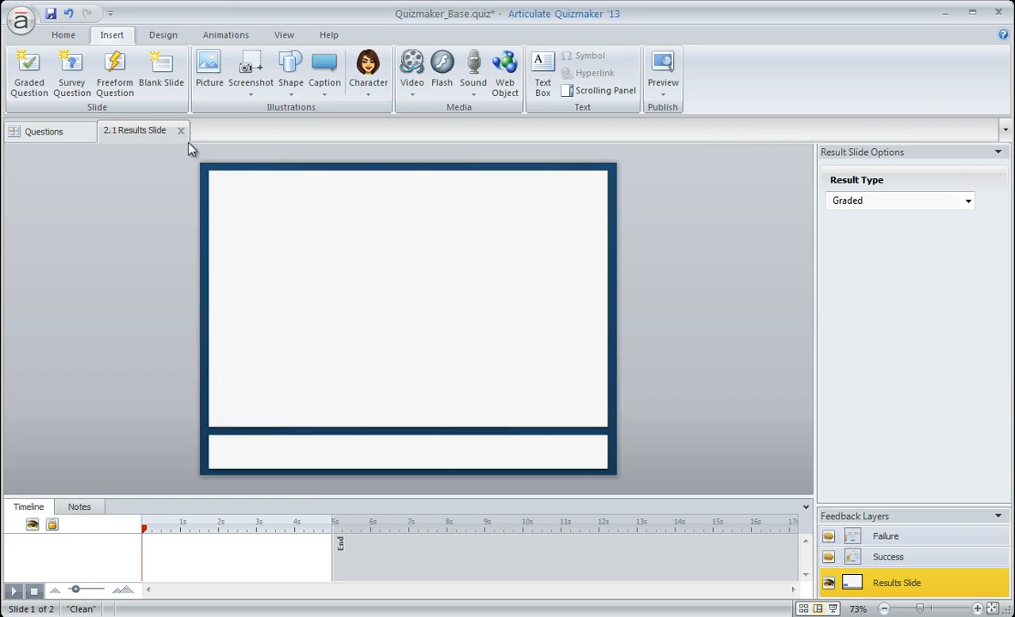
Draw a straight horizontal line across the middle of the base Results Slide.
{"action": "left_click", "coordinate": [293, 86]}
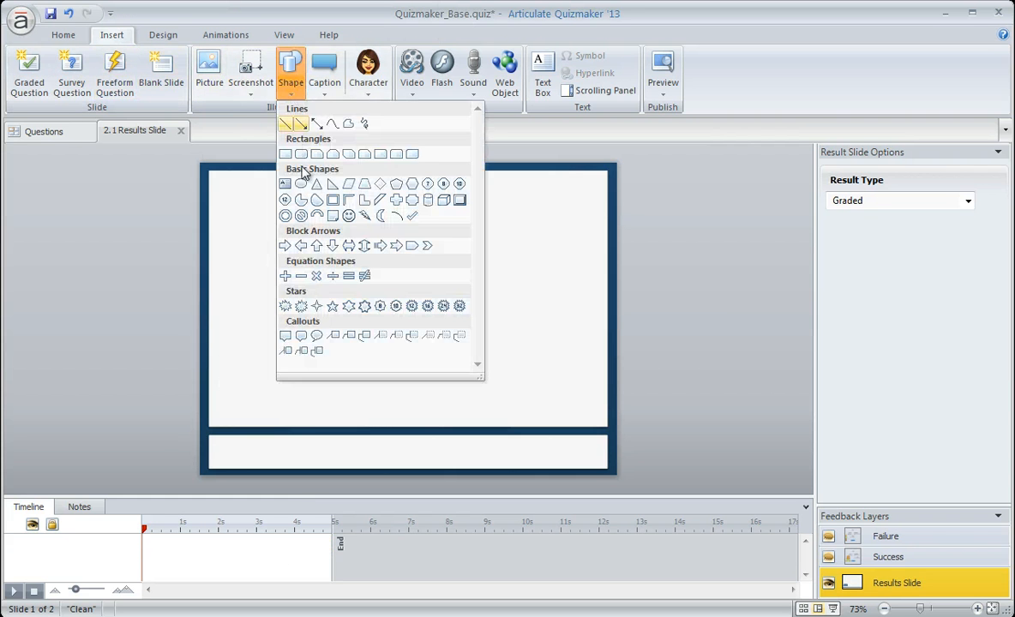
{"action": "left_click", "coordinate": [286, 124]}
{"action": "left_click_drag", "start_coordinate": [305, 307], "coordinate": [533, 304]}
Give the line a Fly In entrance animation that enters from the left.
{"action": "left_click", "coordinate": [223, 36]}
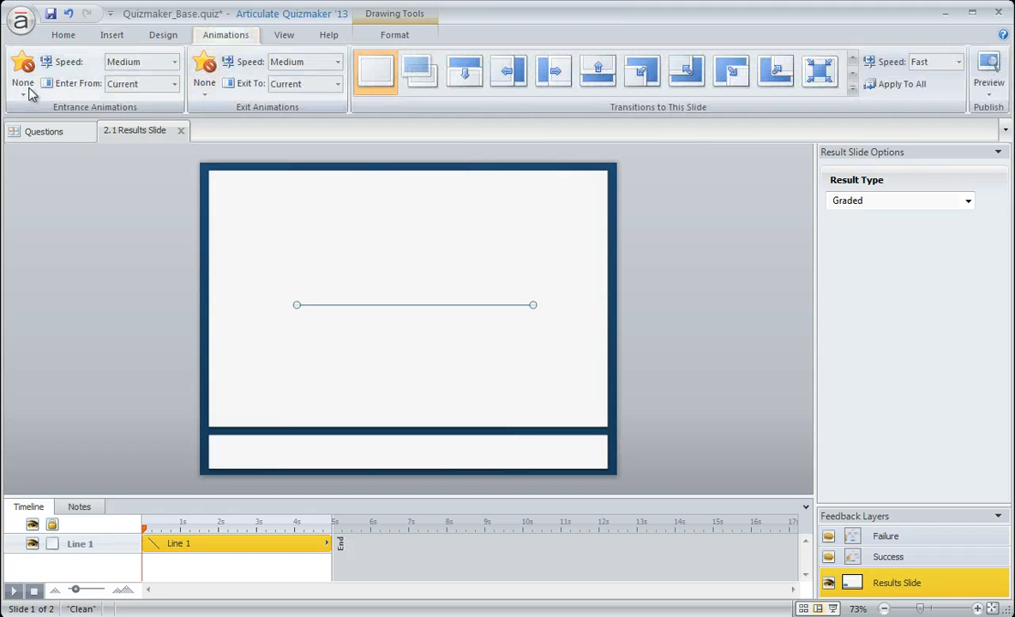
{"action": "left_click", "coordinate": [25, 88]}
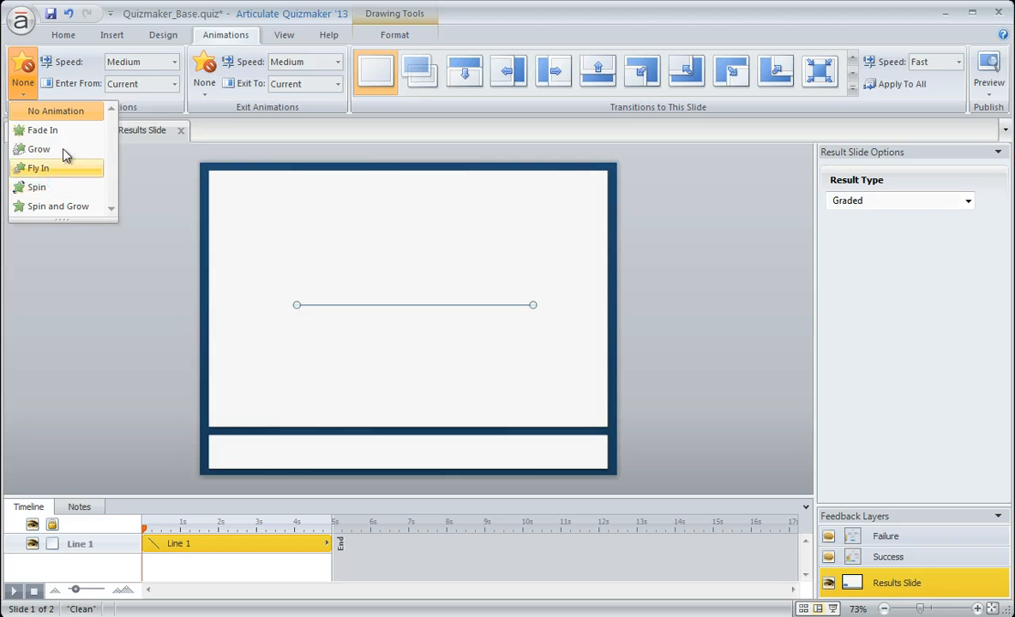
{"action": "left_click", "coordinate": [47, 168]}
{"action": "left_click", "coordinate": [174, 64]}
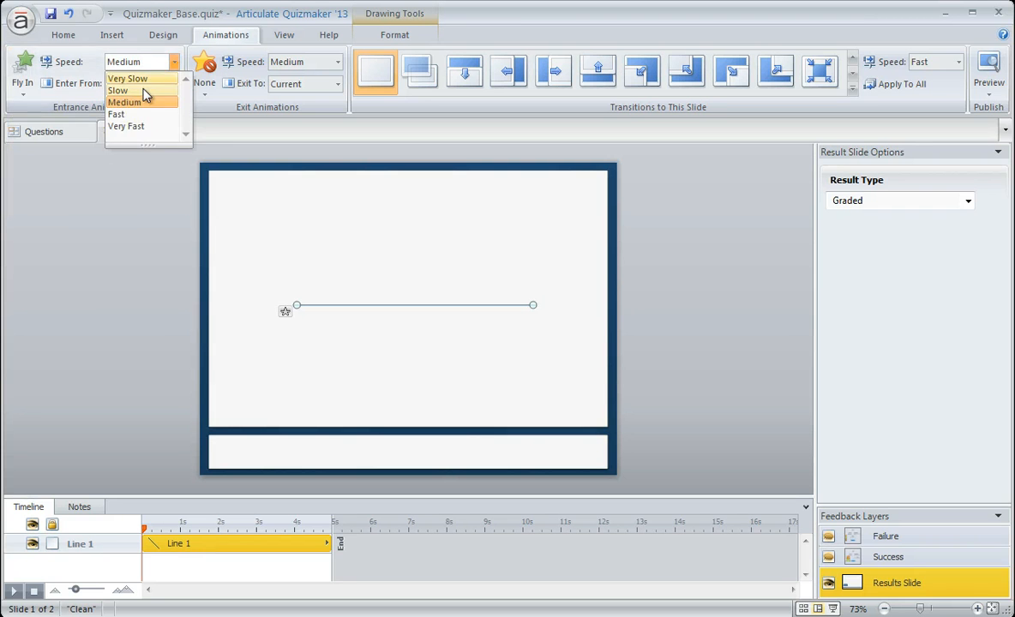
{"action": "left_click", "coordinate": [80, 87]}
{"action": "left_click", "coordinate": [121, 85]}
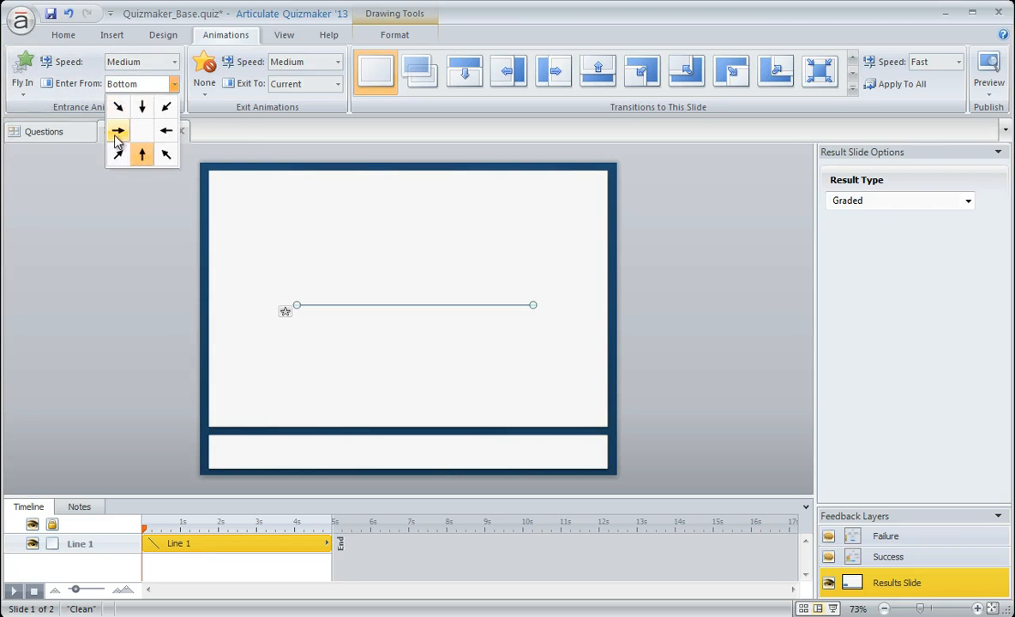
{"action": "left_click", "coordinate": [118, 130]}
Check the line on the Success and Failure layers and move it slightly lower on the base Results Slide.
{"action": "left_click", "coordinate": [887, 559]}
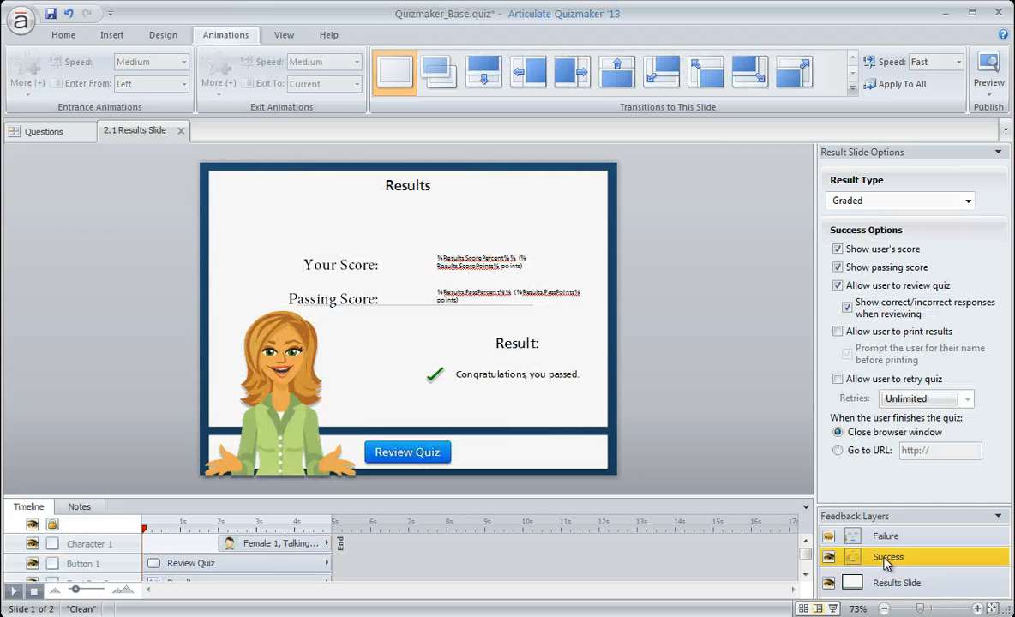
{"action": "left_click", "coordinate": [888, 539]}
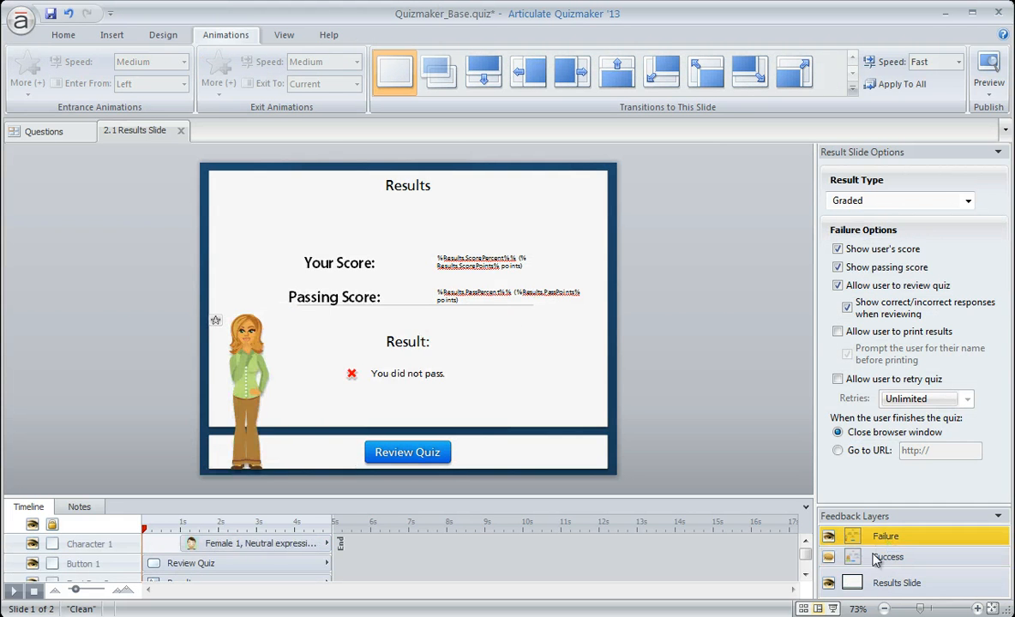
{"action": "left_click", "coordinate": [892, 582]}
{"action": "left_click_drag", "start_coordinate": [449, 307], "coordinate": [449, 313]}
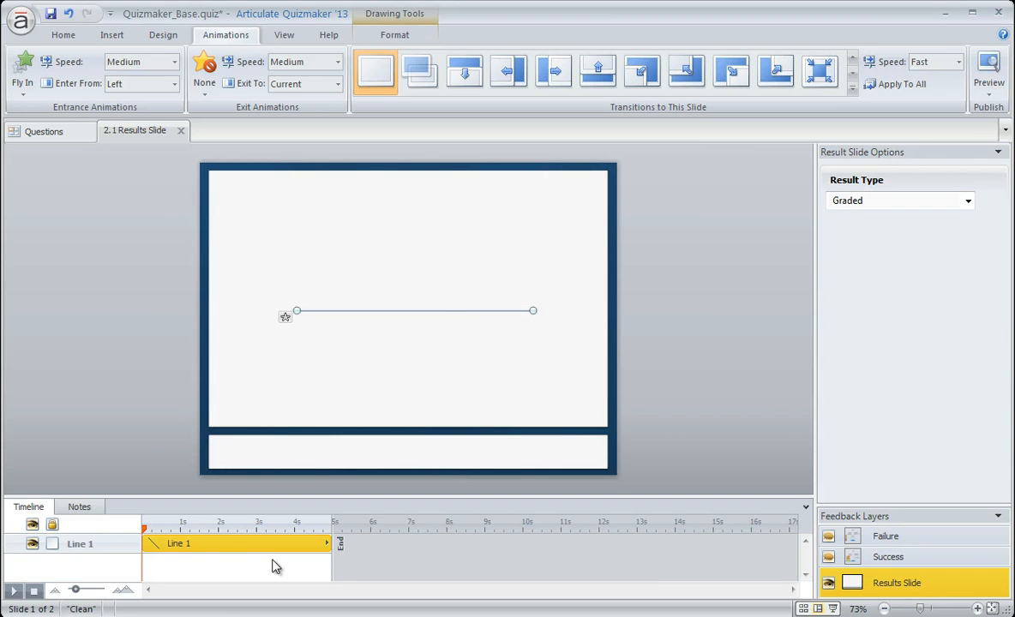
Preview the results slide to check the animated line on the result screen, and return to editing.
{"action": "left_click", "coordinate": [986, 87]}
{"action": "left_click", "coordinate": [986, 110]}
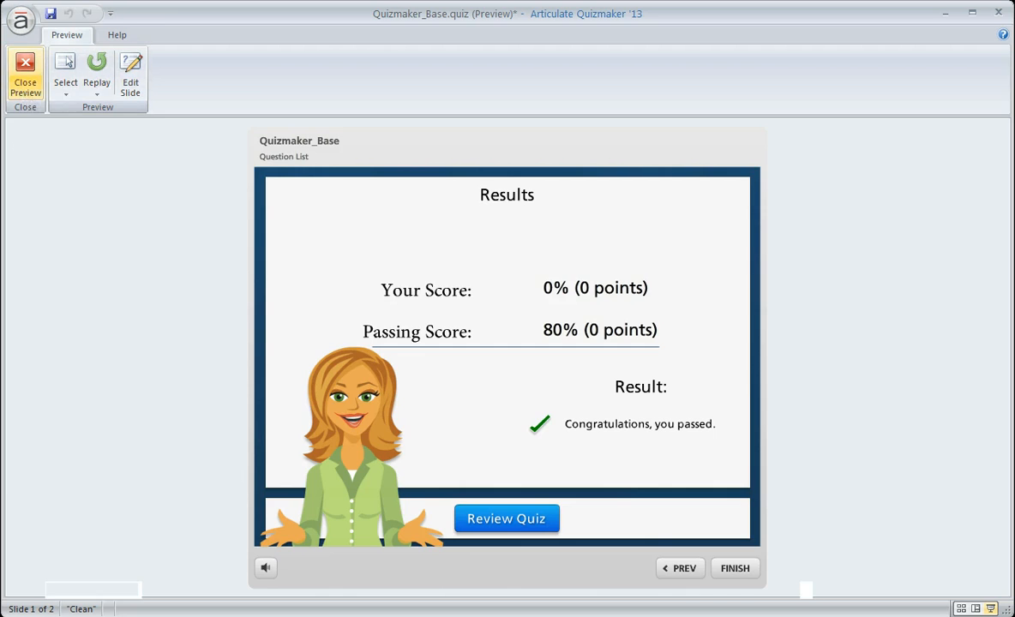
{"action": "left_click", "coordinate": [25, 86]}
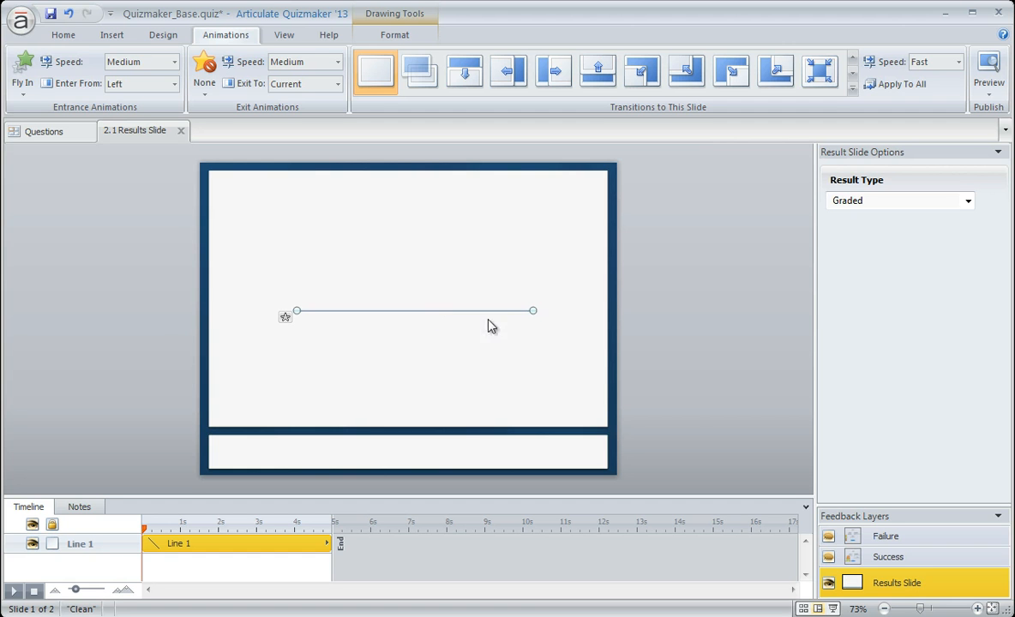
Compare the Success and Failure layers with the base Results Slide to see how the shared line appears.
{"action": "left_click", "coordinate": [886, 559]}
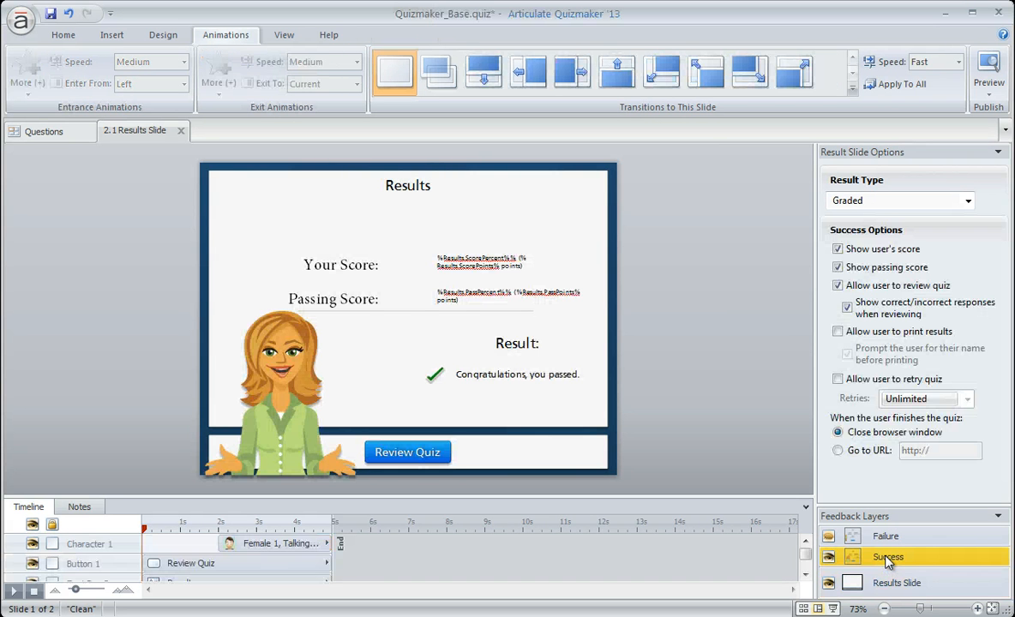
{"action": "left_click", "coordinate": [883, 537]}
{"action": "left_click", "coordinate": [866, 582]}
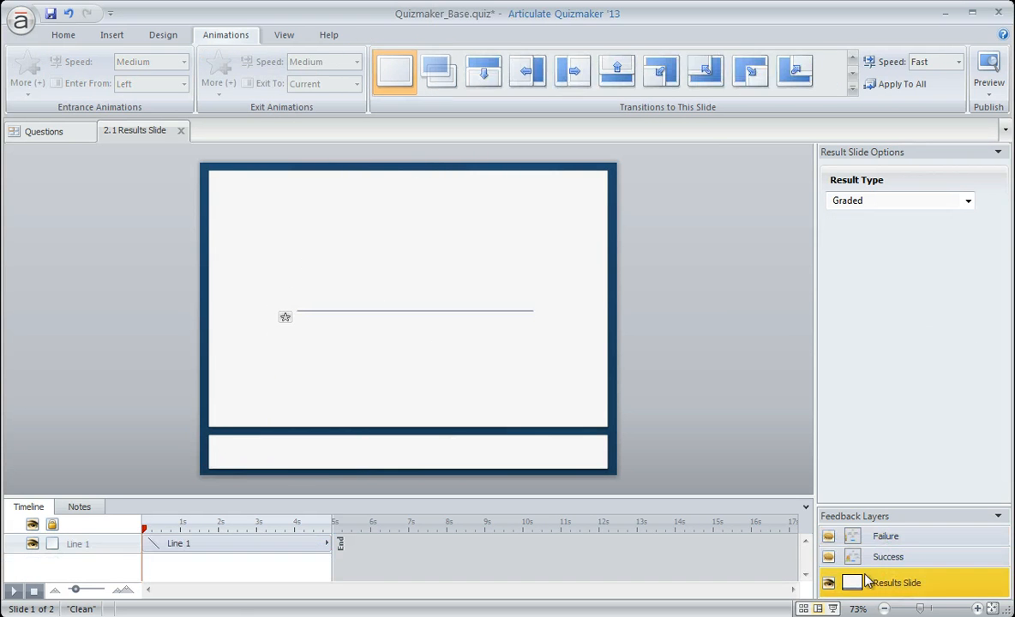
{"action": "left_click", "coordinate": [890, 562]}
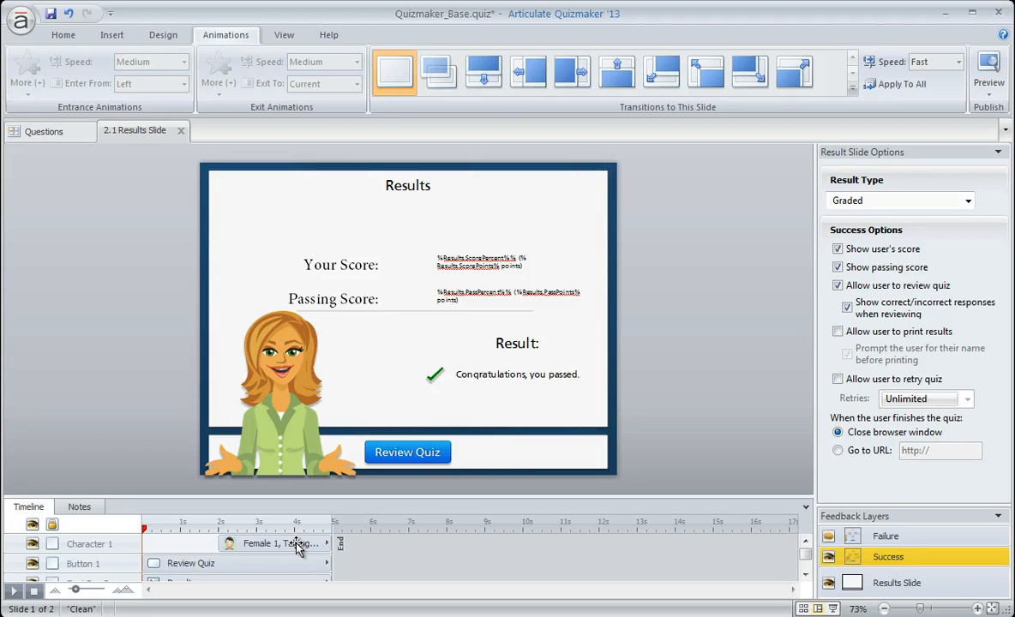
{"action": "left_click", "coordinate": [906, 584]}
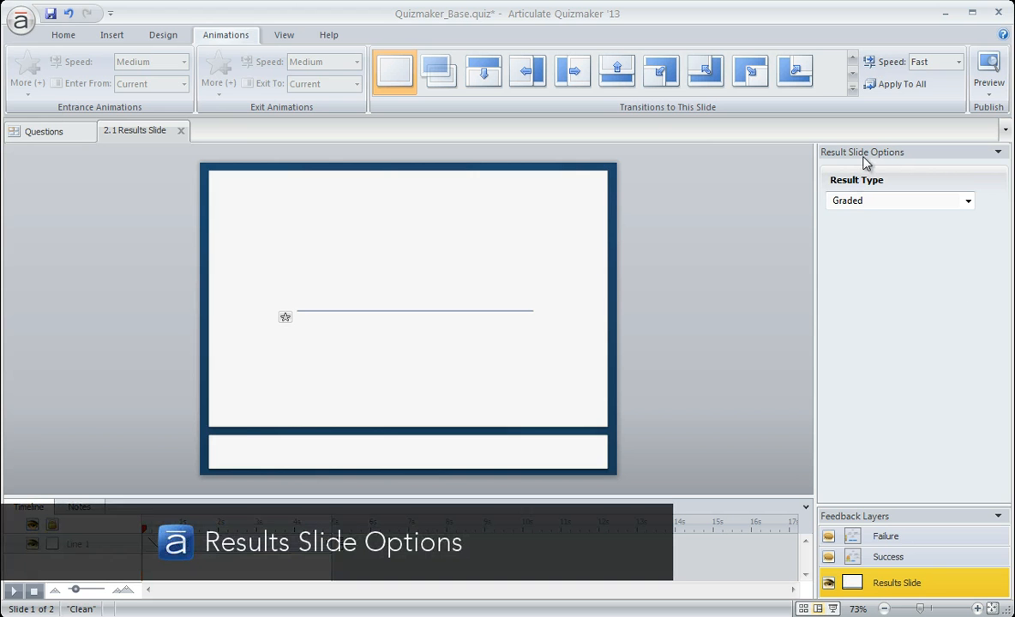
On the Failure layer, disable showing correct/incorrect responses when reviewing and allow the user to print results.
{"action": "left_click", "coordinate": [883, 538]}
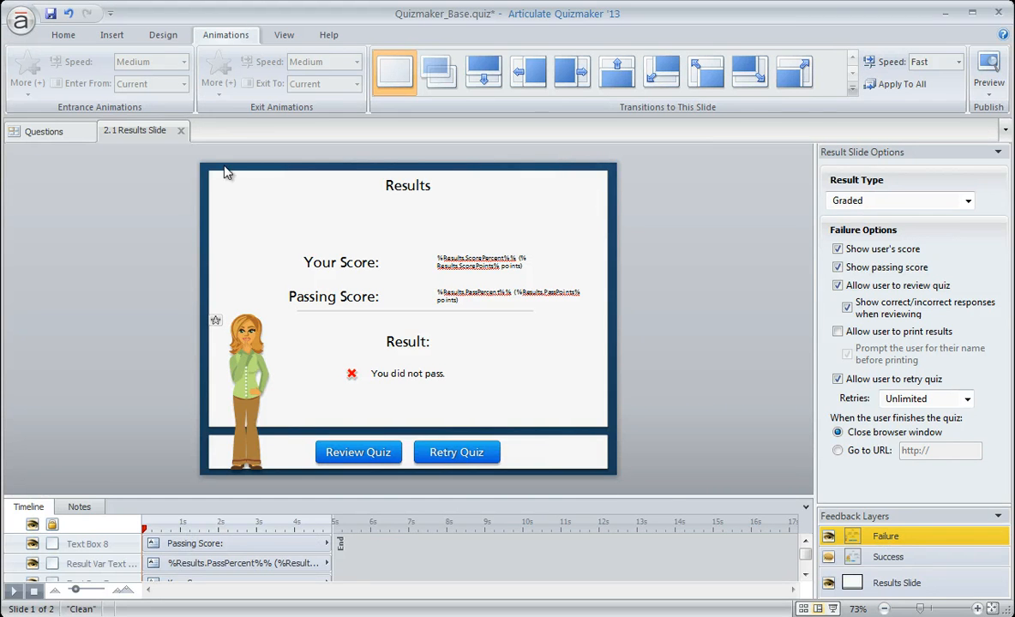
{"action": "left_click_drag", "start_coordinate": [154, 143], "coordinate": [628, 470]}
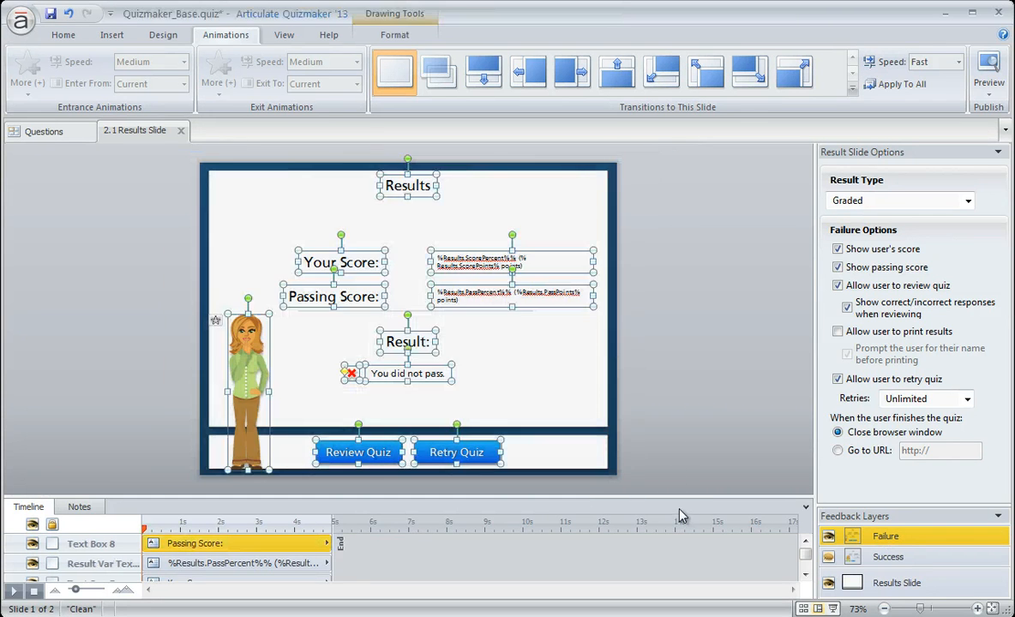
{"action": "left_click", "coordinate": [719, 382]}
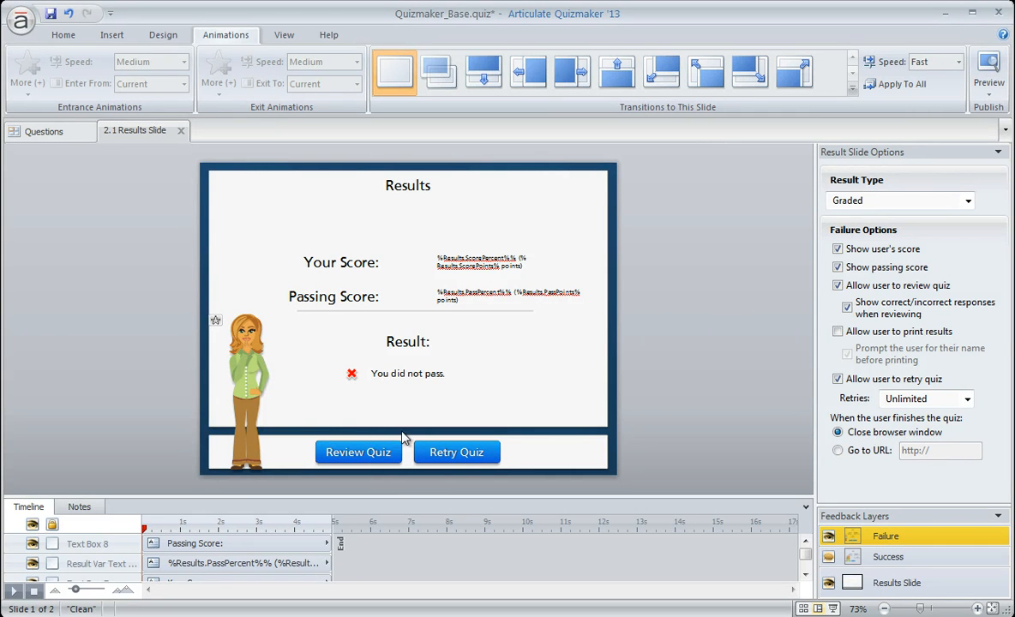
{"action": "left_click", "coordinate": [838, 287]}
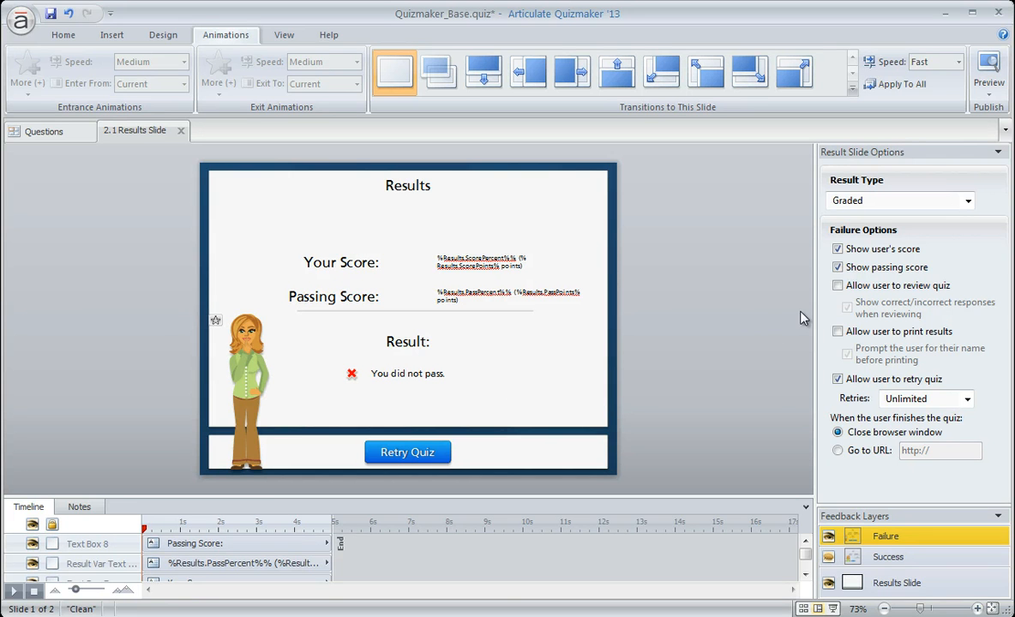
{"action": "left_click", "coordinate": [839, 287]}
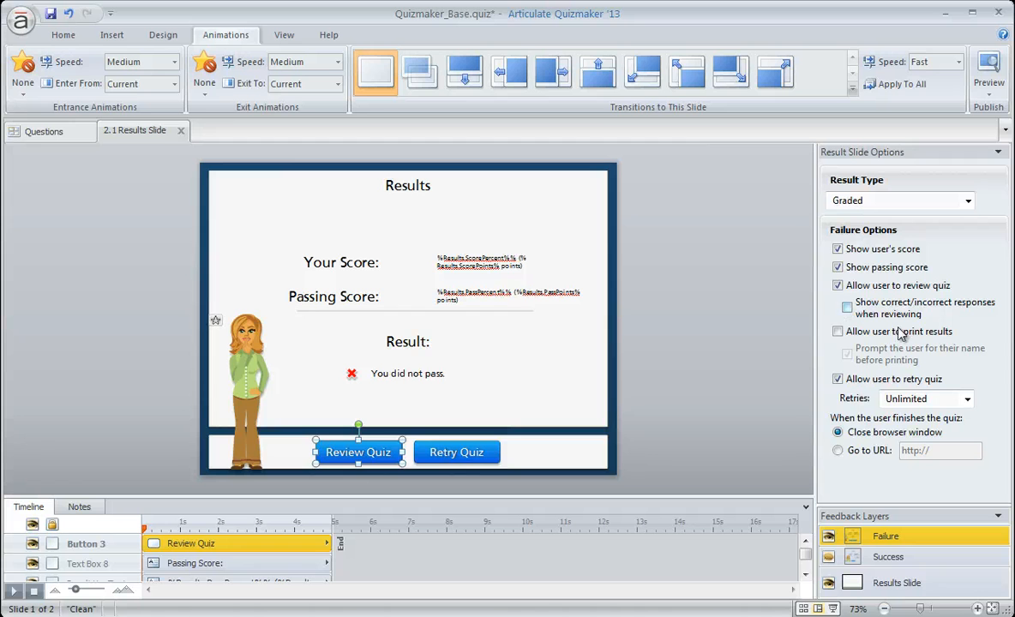
{"action": "left_click", "coordinate": [837, 331]}
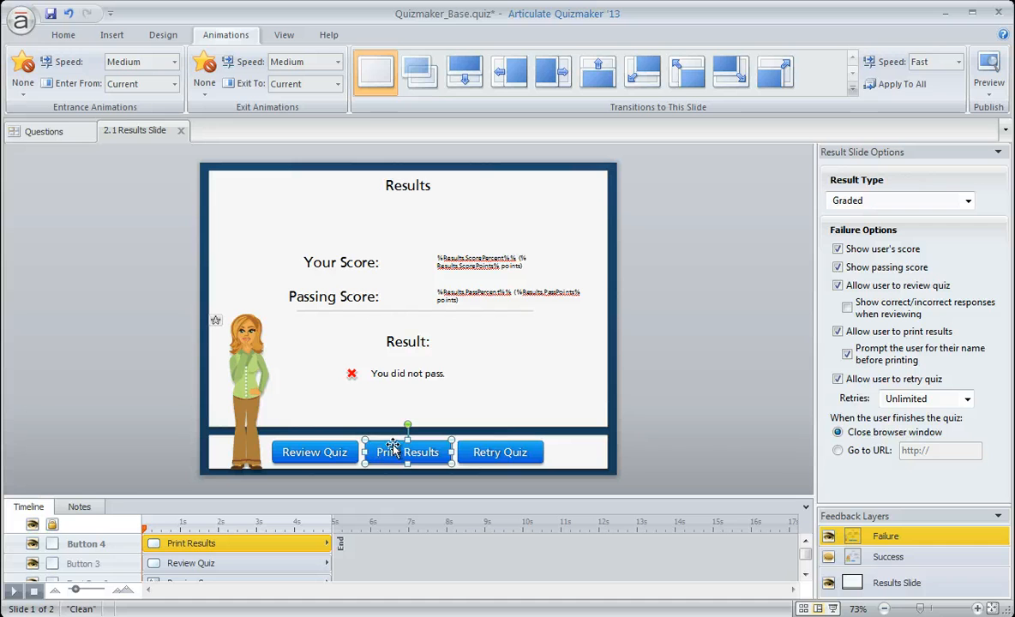
Toggle the Failure layer's user's score, quiz review and passing score options off and back on, and check the Retries choices.
{"action": "left_click", "coordinate": [838, 249]}
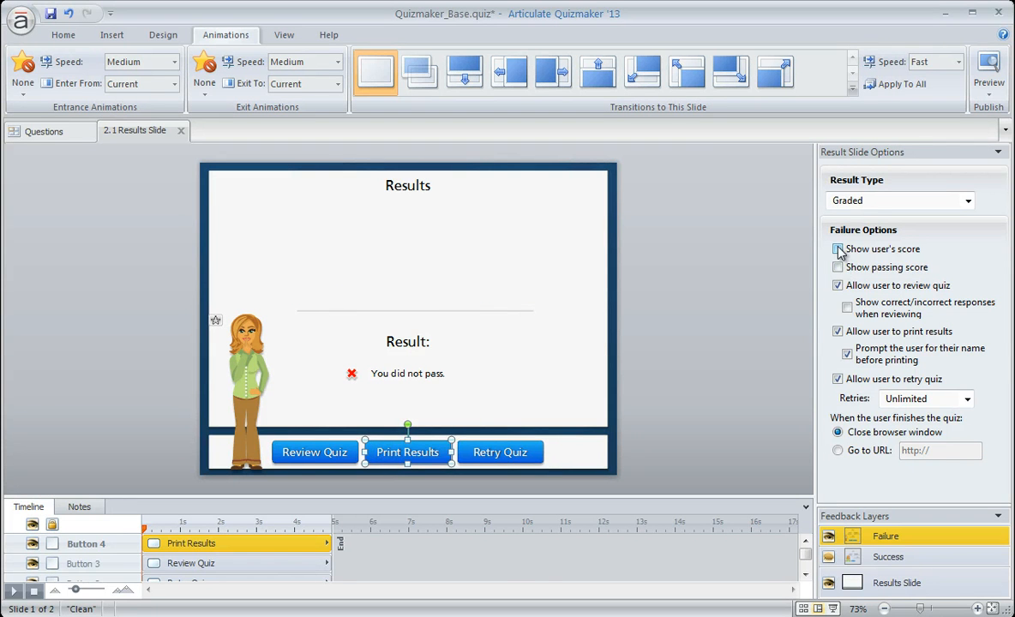
{"action": "left_click", "coordinate": [838, 249]}
{"action": "left_click", "coordinate": [838, 285]}
{"action": "left_click", "coordinate": [837, 285]}
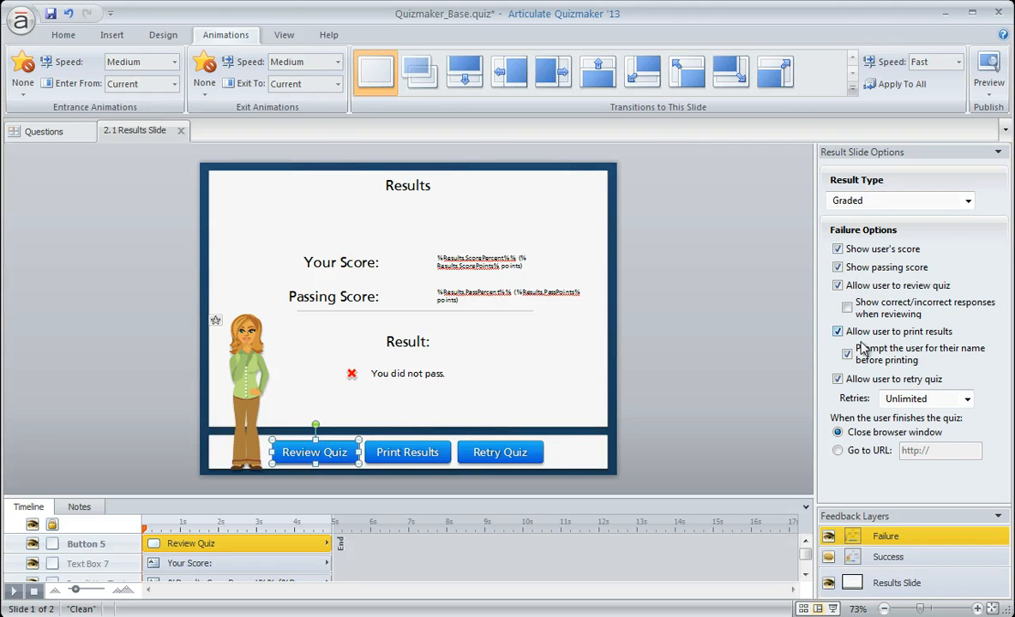
{"action": "left_click", "coordinate": [967, 399]}
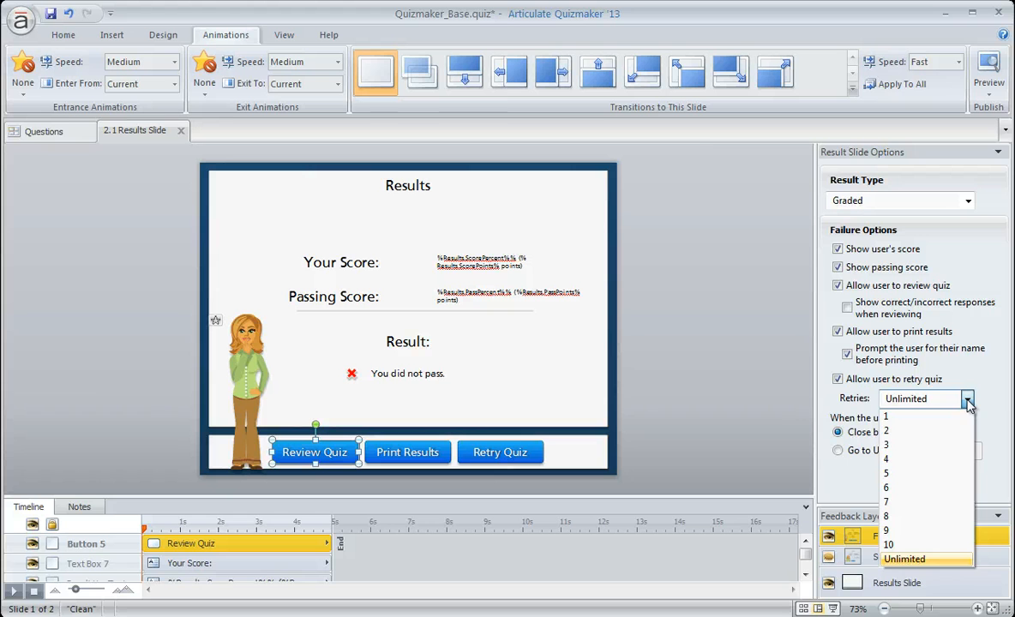
{"action": "left_click", "coordinate": [967, 400]}
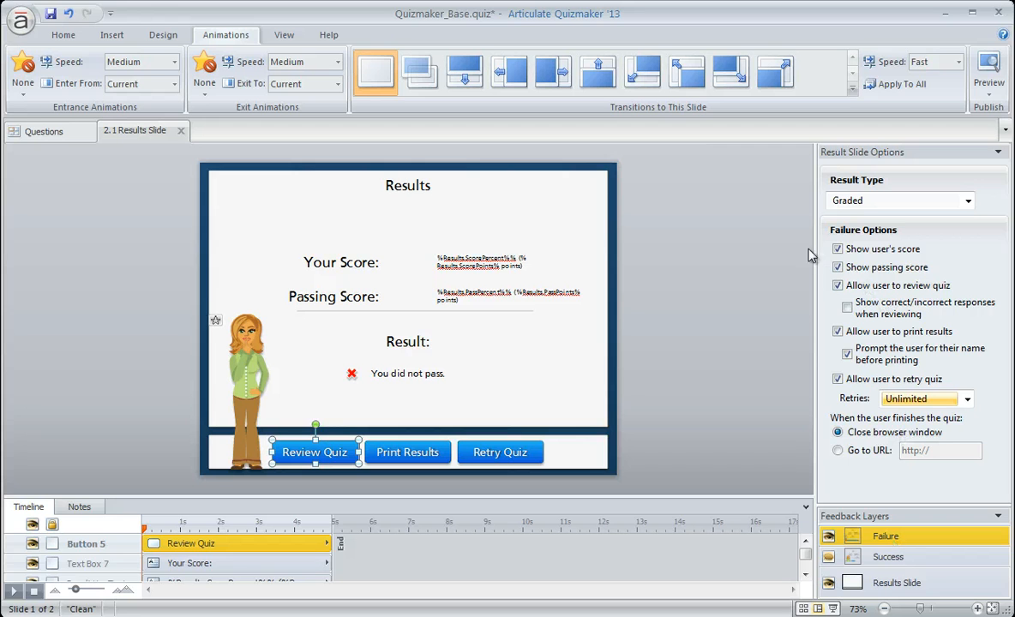
{"action": "left_click", "coordinate": [838, 267]}
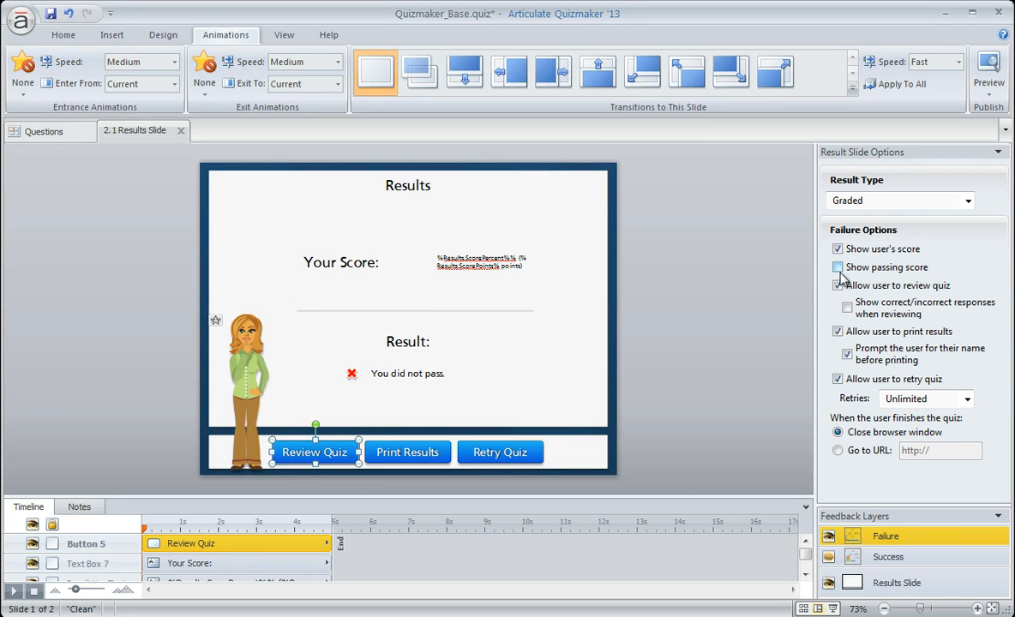
{"action": "left_click", "coordinate": [839, 269]}
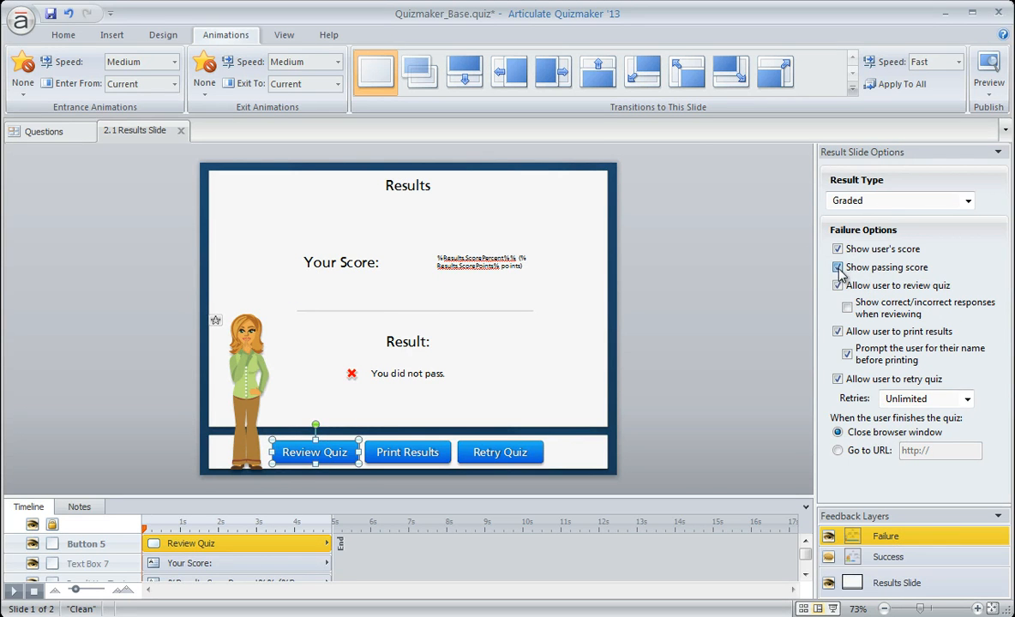
Set the Success layer to go to a URL when the user finishes the quiz.
{"action": "left_click", "coordinate": [892, 559]}
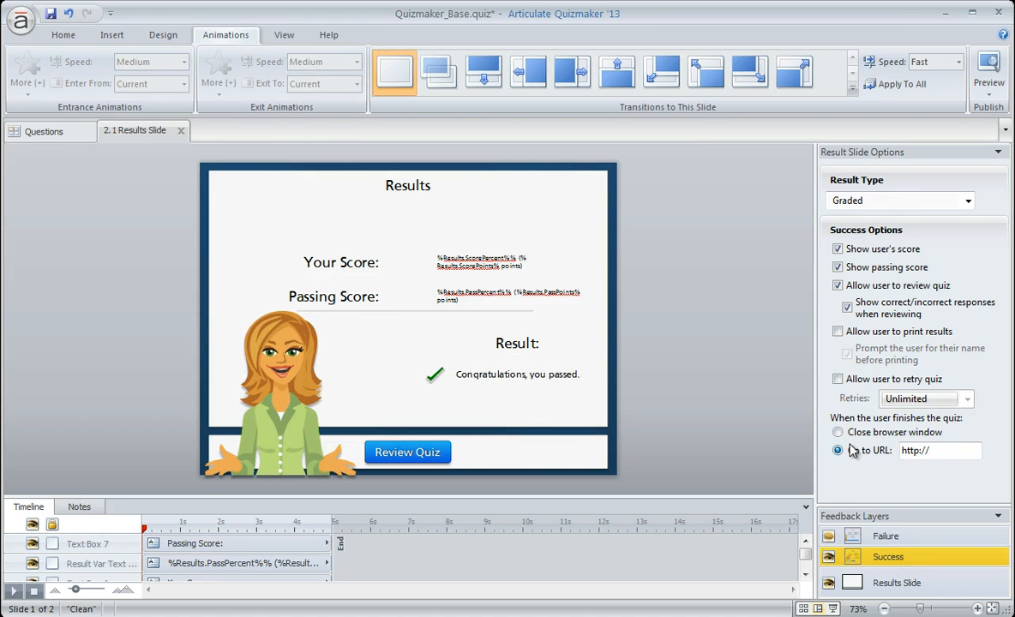
{"action": "left_click", "coordinate": [944, 450]}
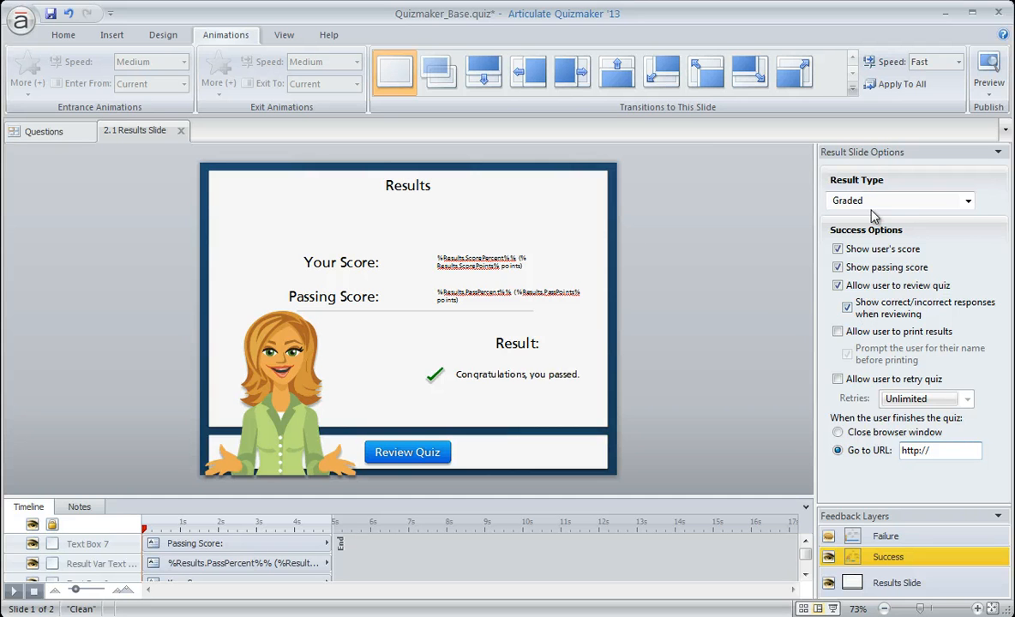
Compare the result options and contents of the Failure and Success layers and the base Results Slide.
{"action": "left_click", "coordinate": [892, 538]}
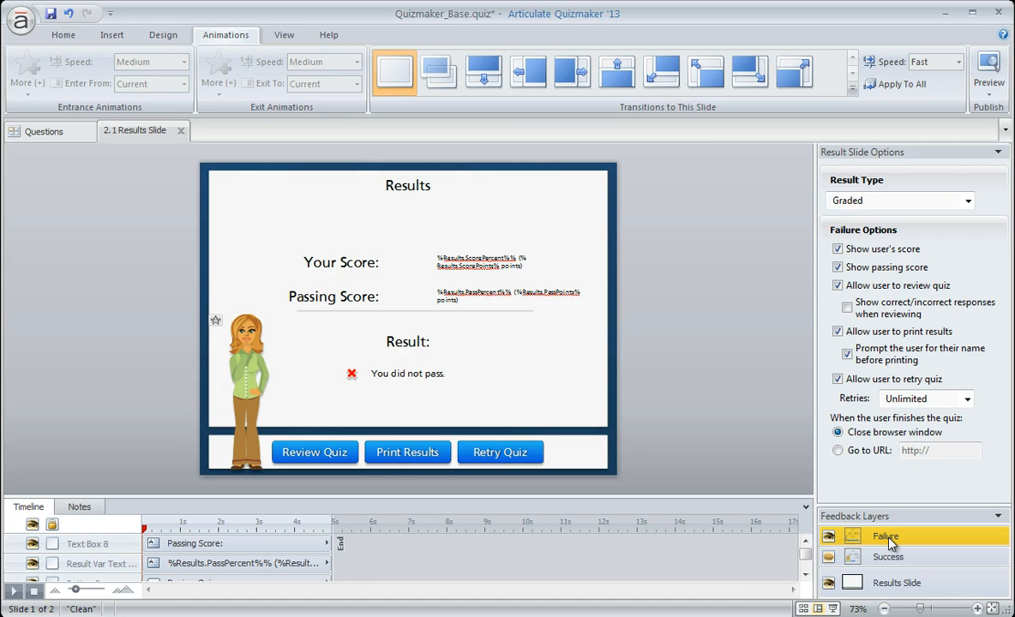
{"action": "left_click", "coordinate": [890, 557]}
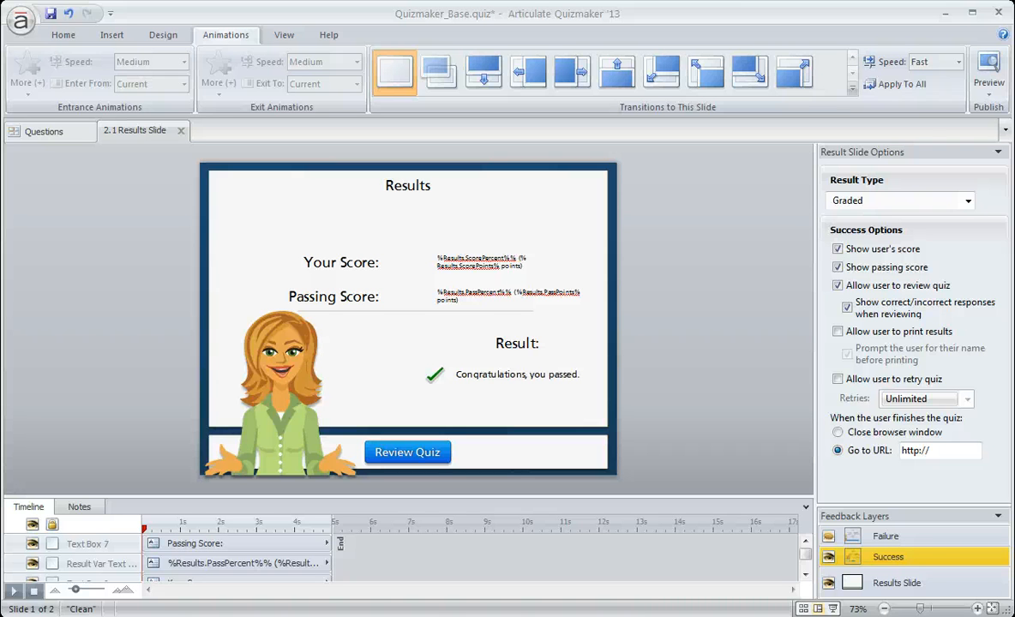
{"action": "left_click", "coordinate": [909, 538]}
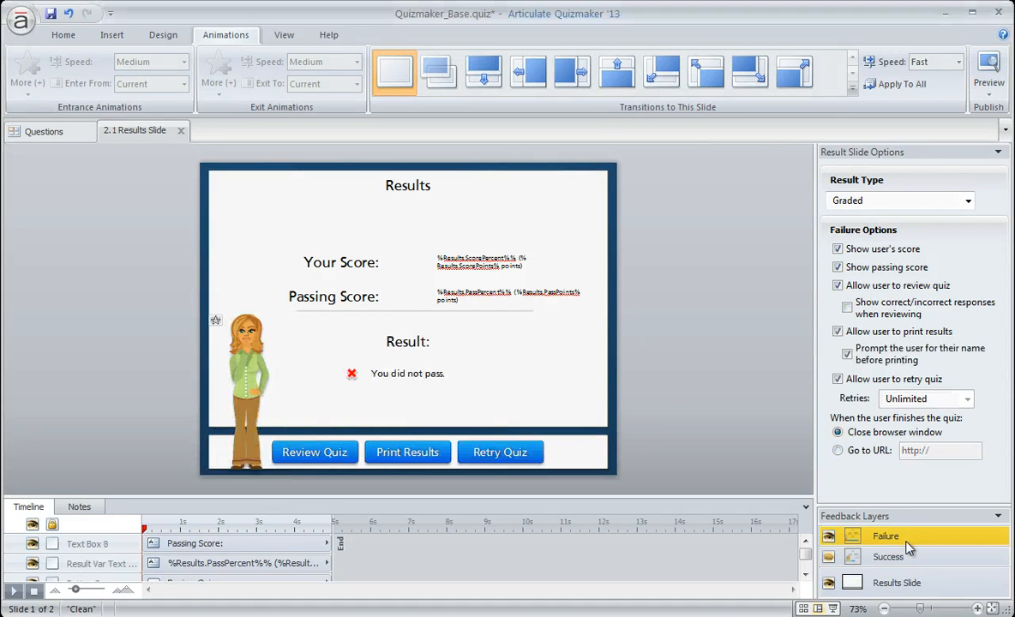
{"action": "left_click", "coordinate": [903, 562]}
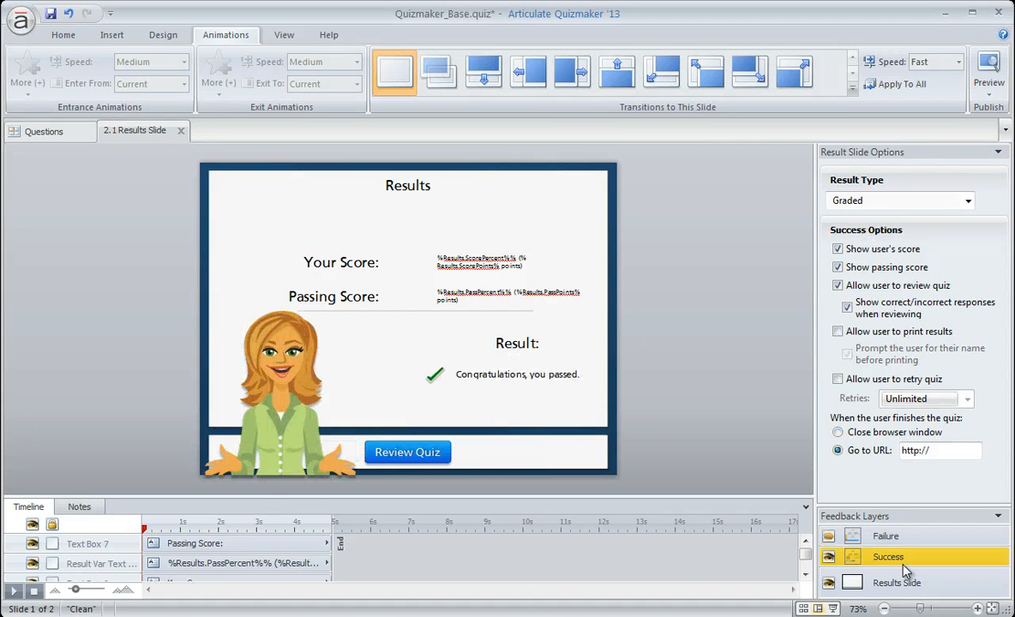
{"action": "left_click", "coordinate": [892, 584]}
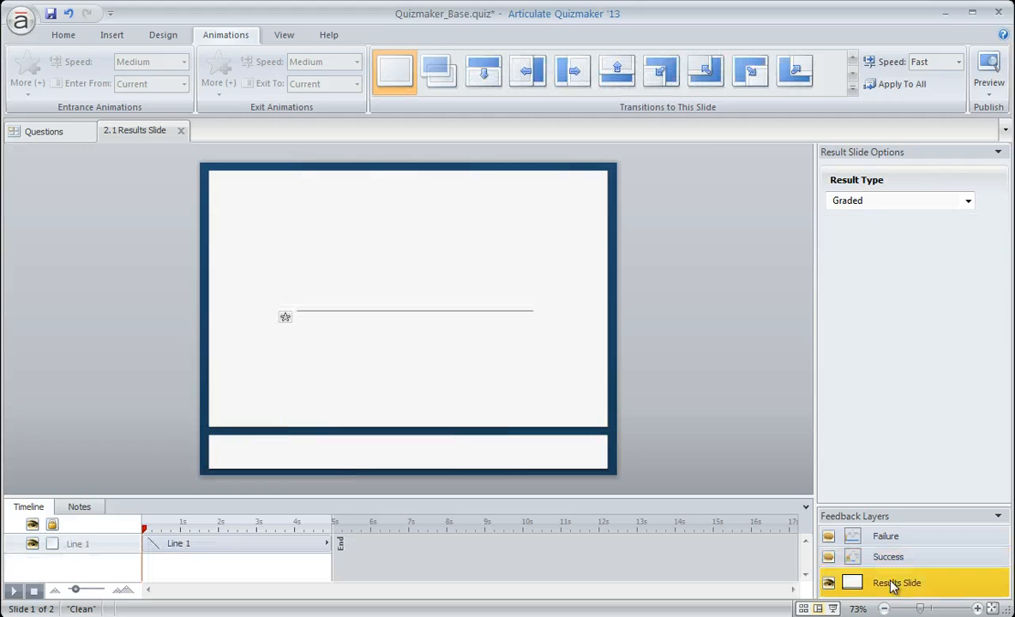
{"action": "left_click", "coordinate": [885, 559]}
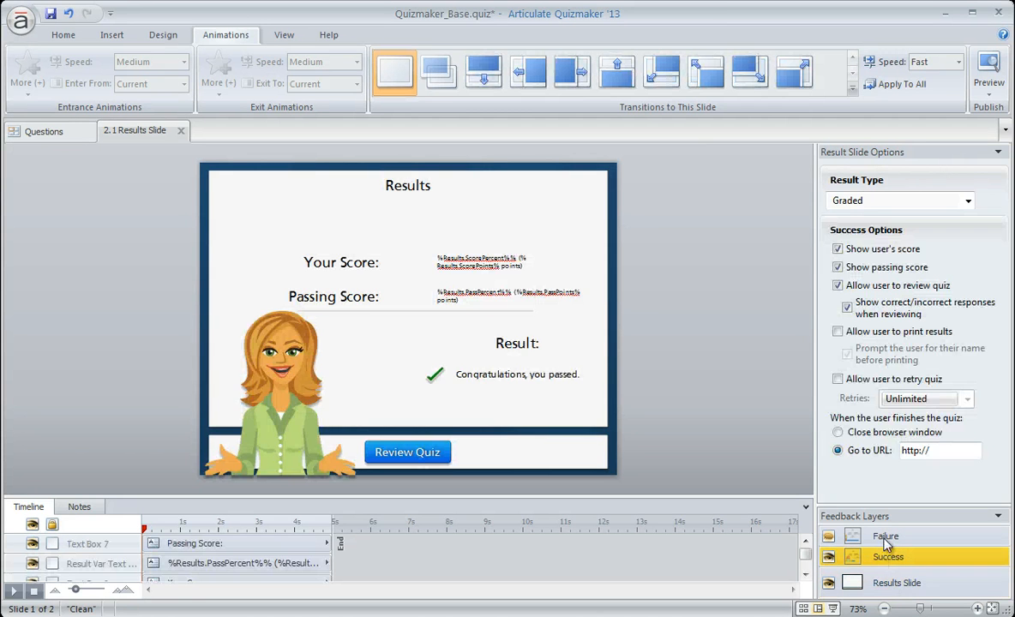
{"action": "left_click", "coordinate": [891, 536]}
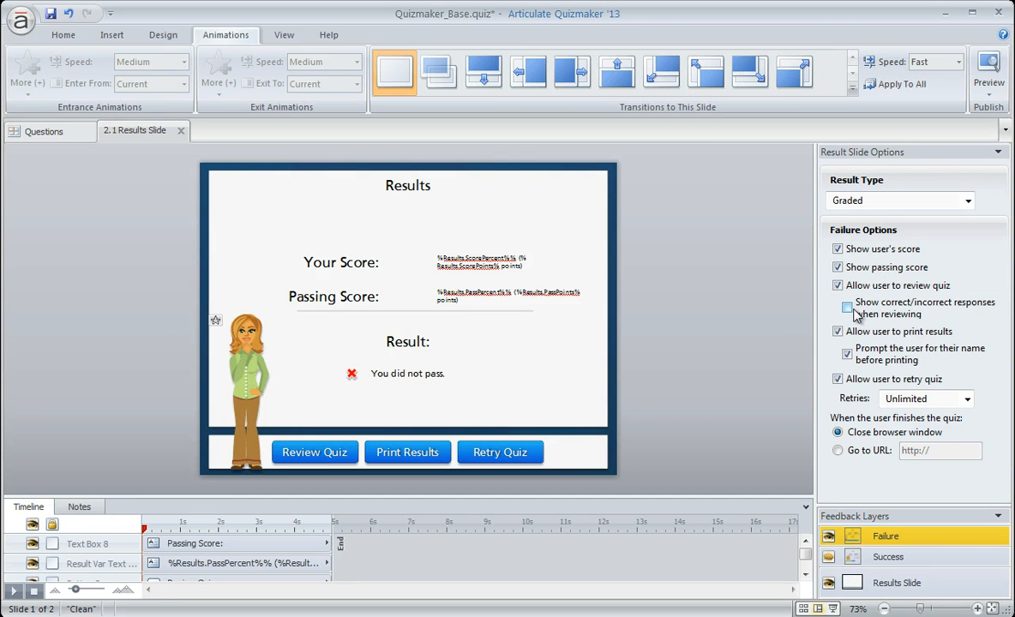
{"action": "left_click", "coordinate": [887, 557]}
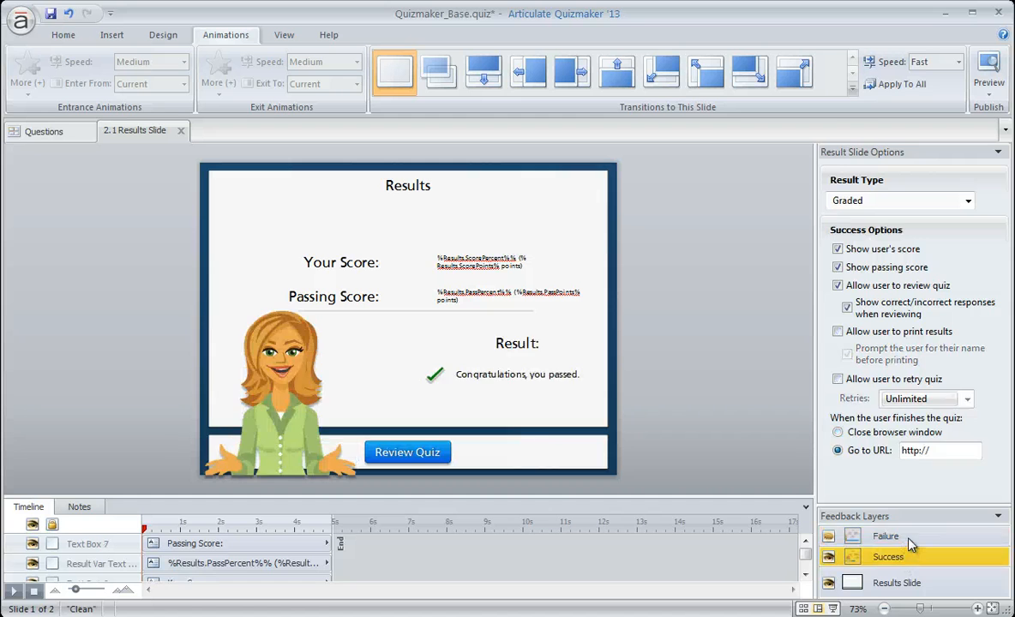
{"action": "left_click", "coordinate": [903, 538]}
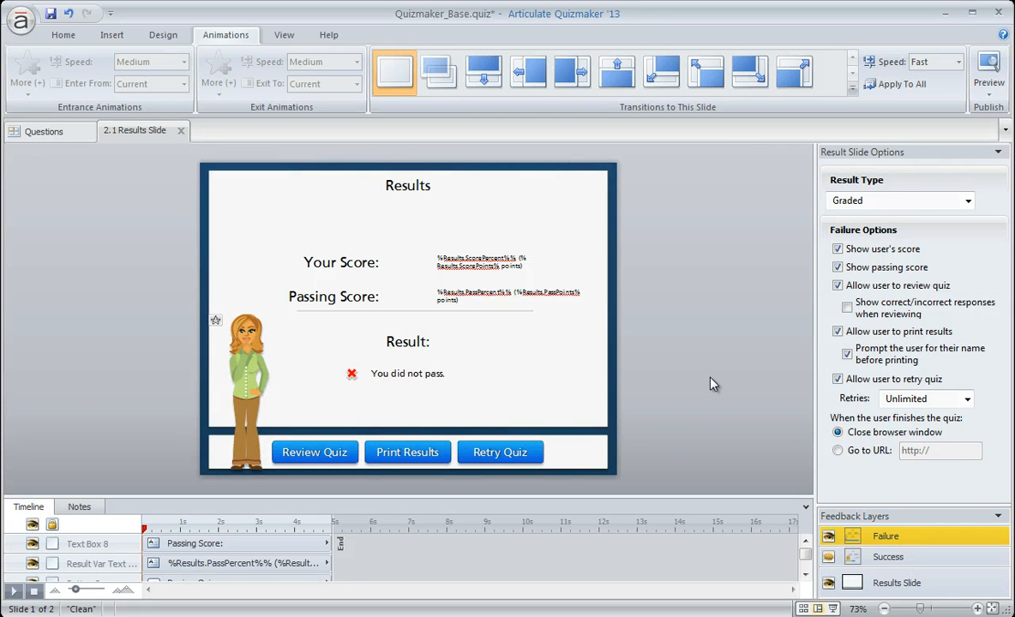